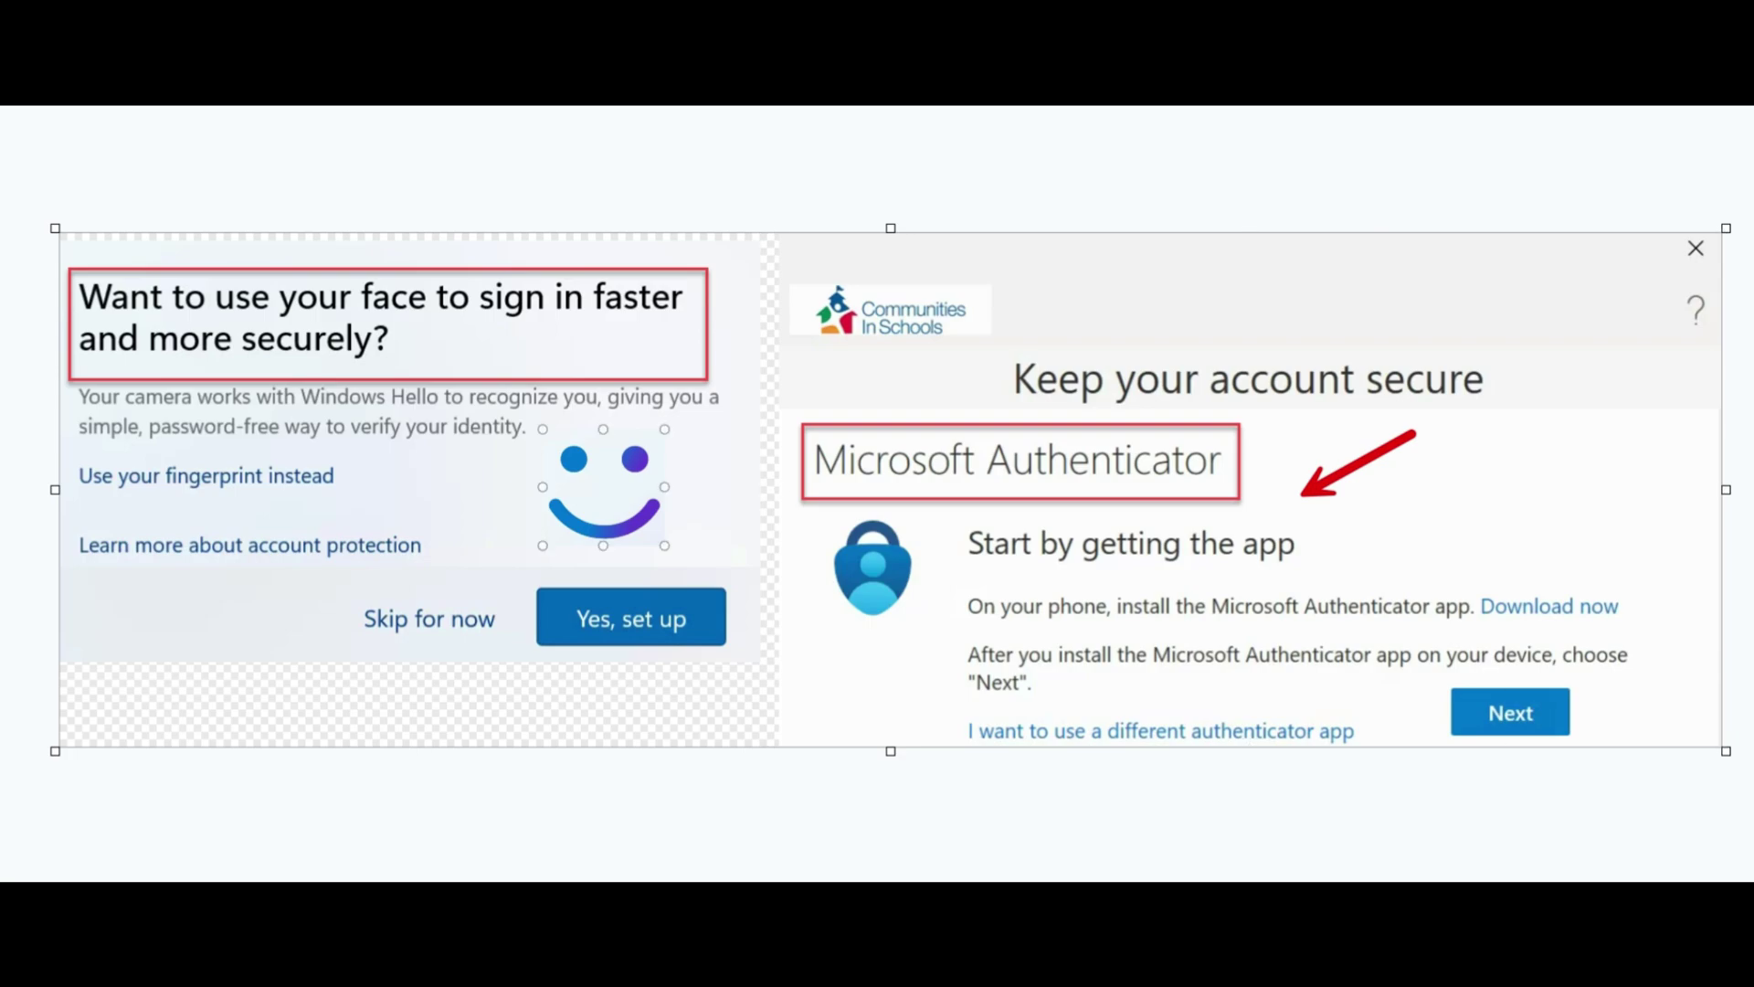
{"action": "key", "text": "Escape"}
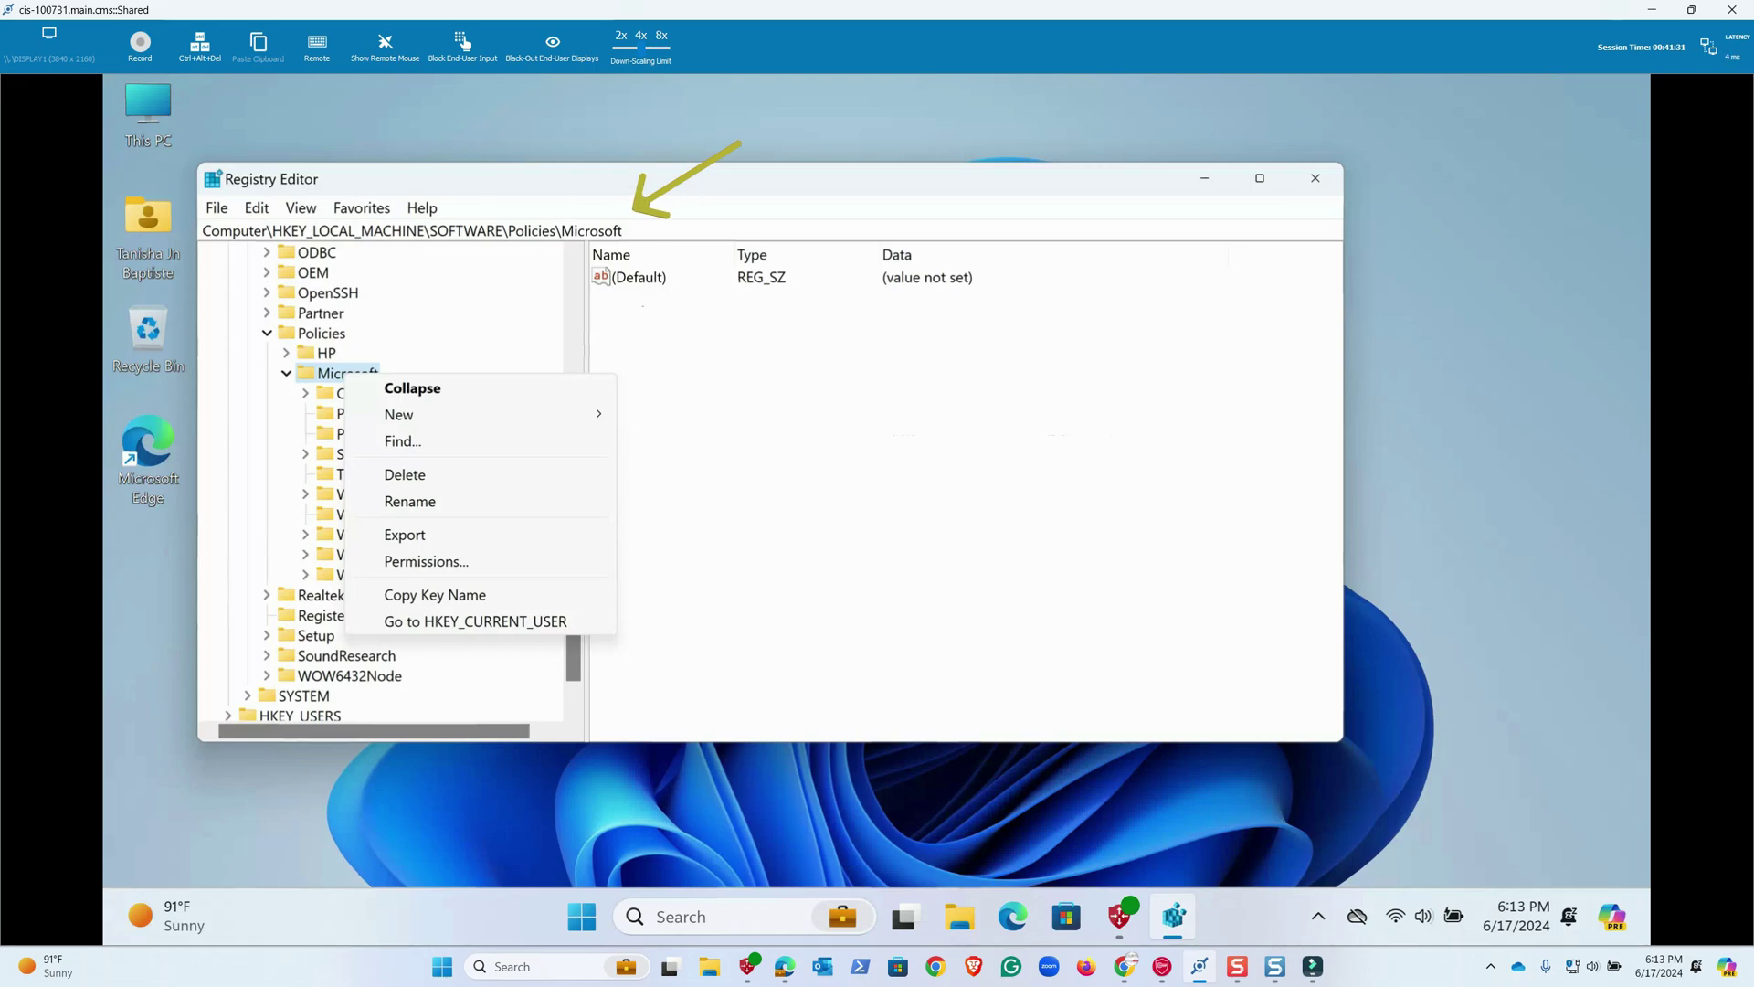
- Create a new key named PassportForWork under HKEY_LOCAL_MACHINE\SOFTWARE\Policies\Microsoft
{"action": "mouse_move", "coordinate": [438, 415]}
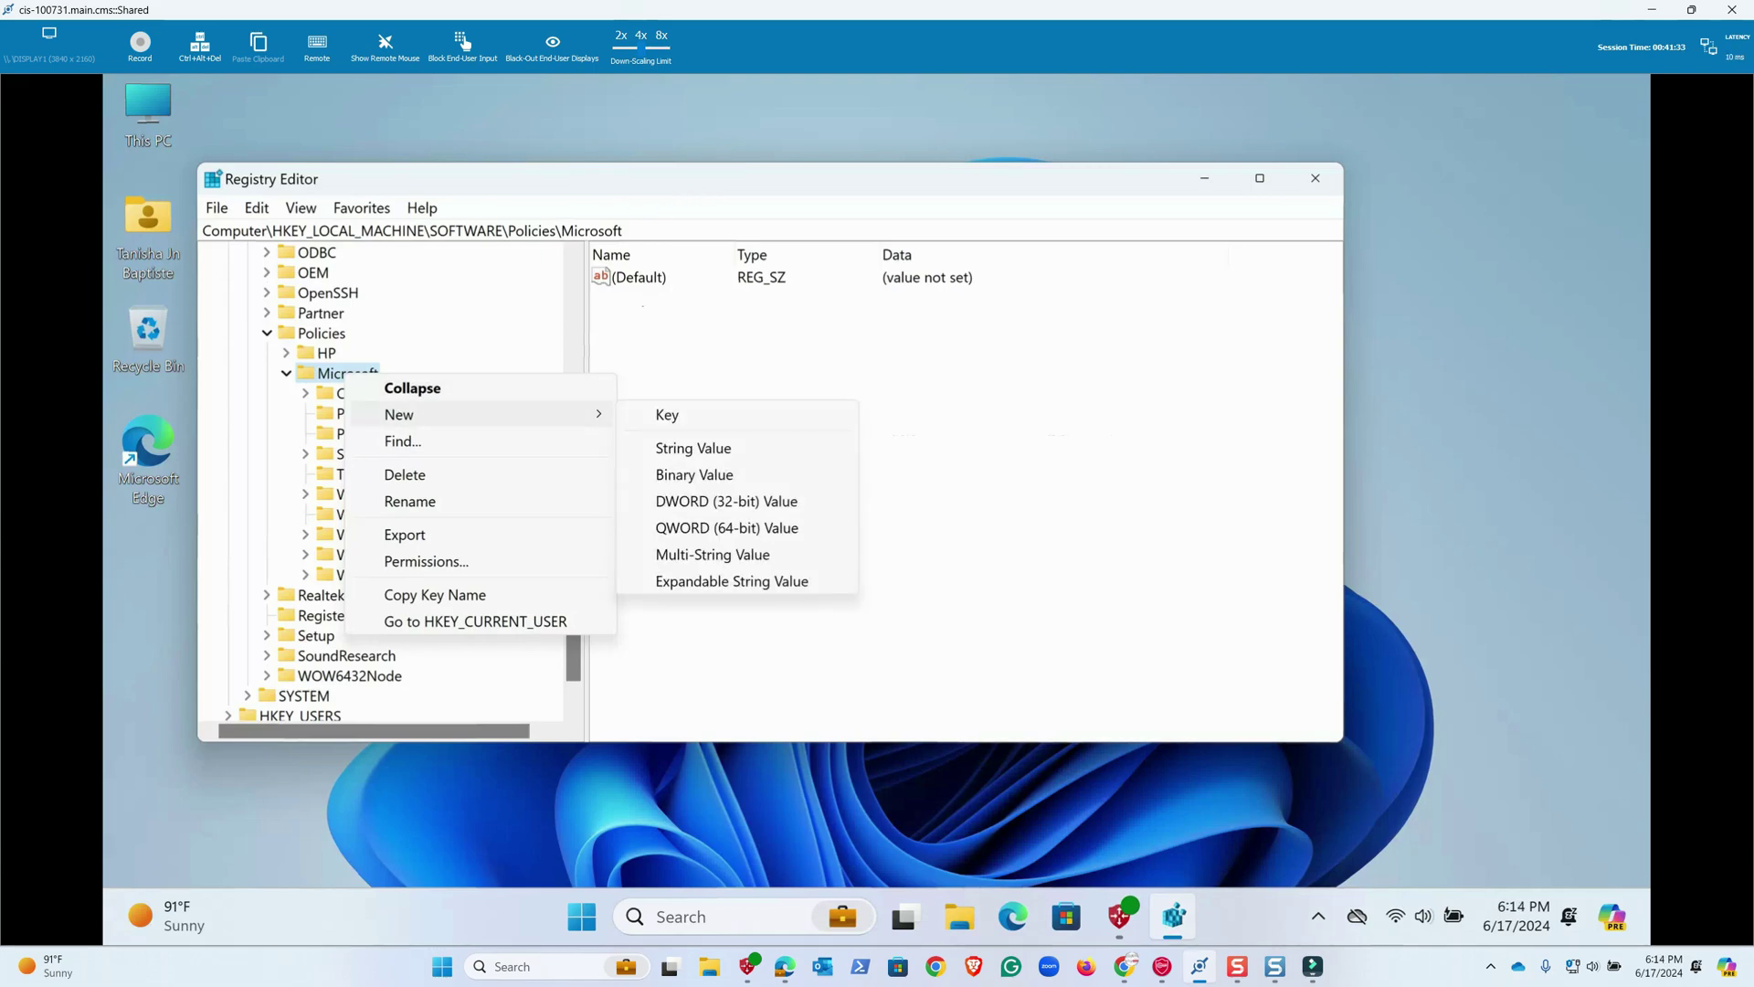
{"action": "left_click", "coordinate": [666, 414]}
{"action": "left_click", "coordinate": [1125, 966]}
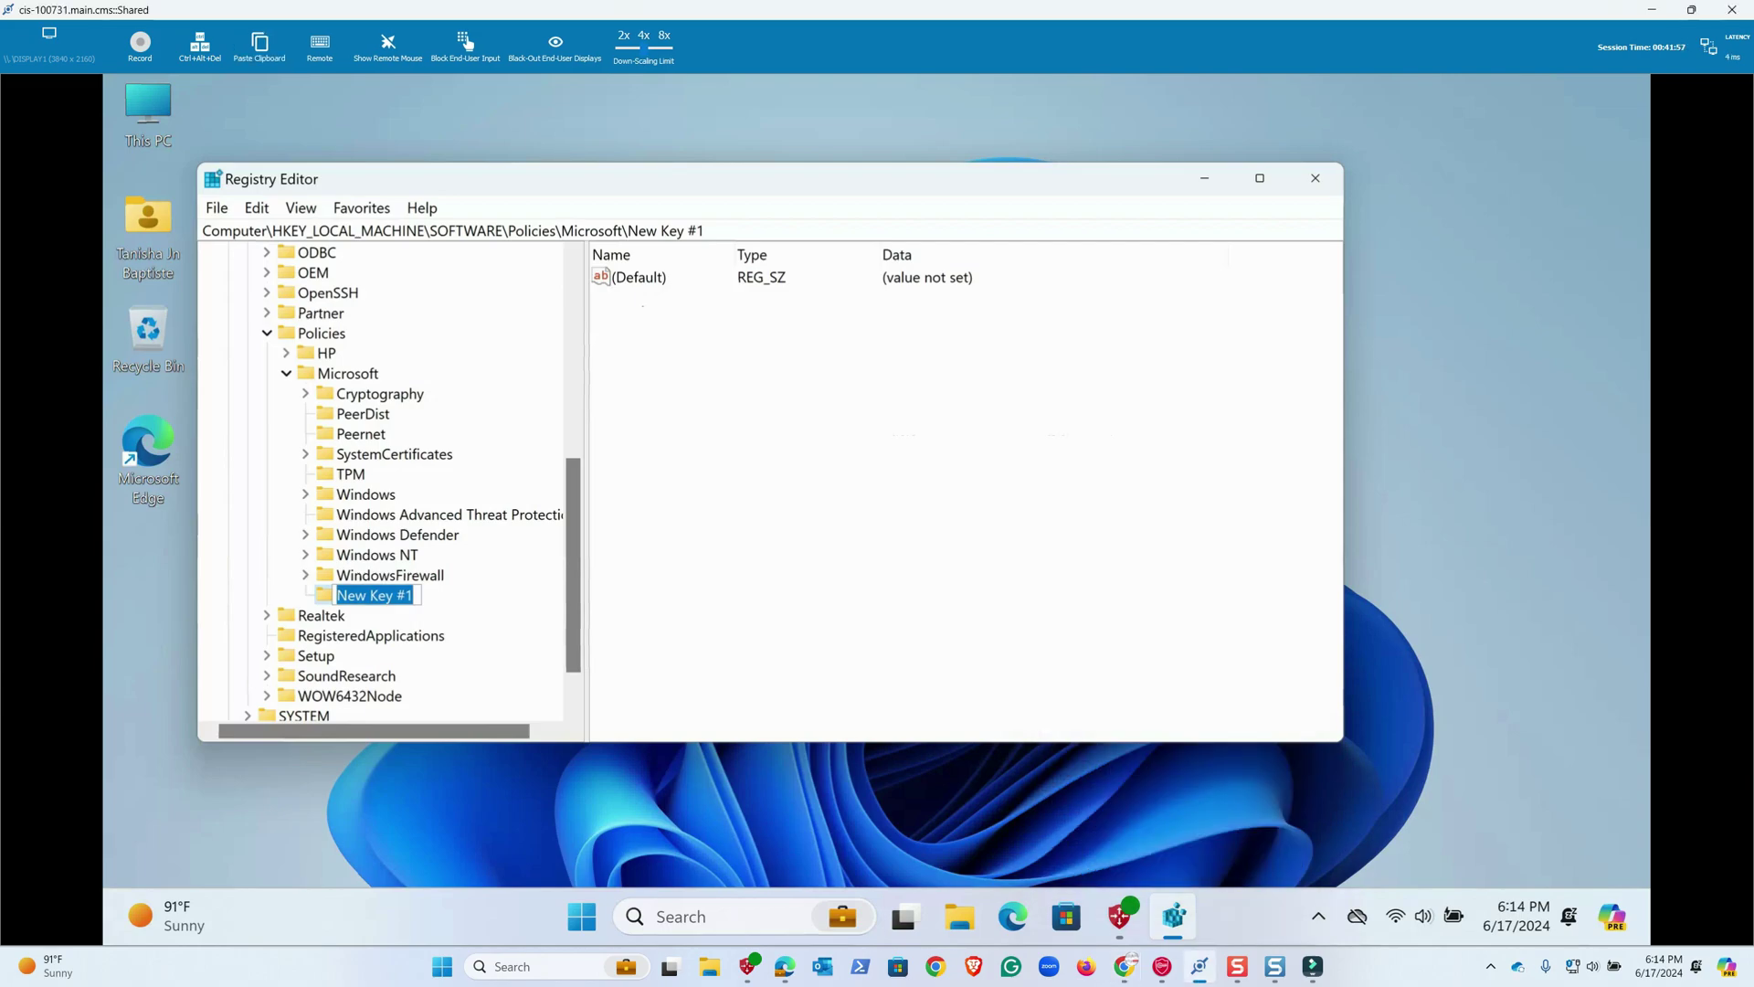
{"action": "type", "text": "PassportForWork"}
{"action": "key", "text": "Return"}
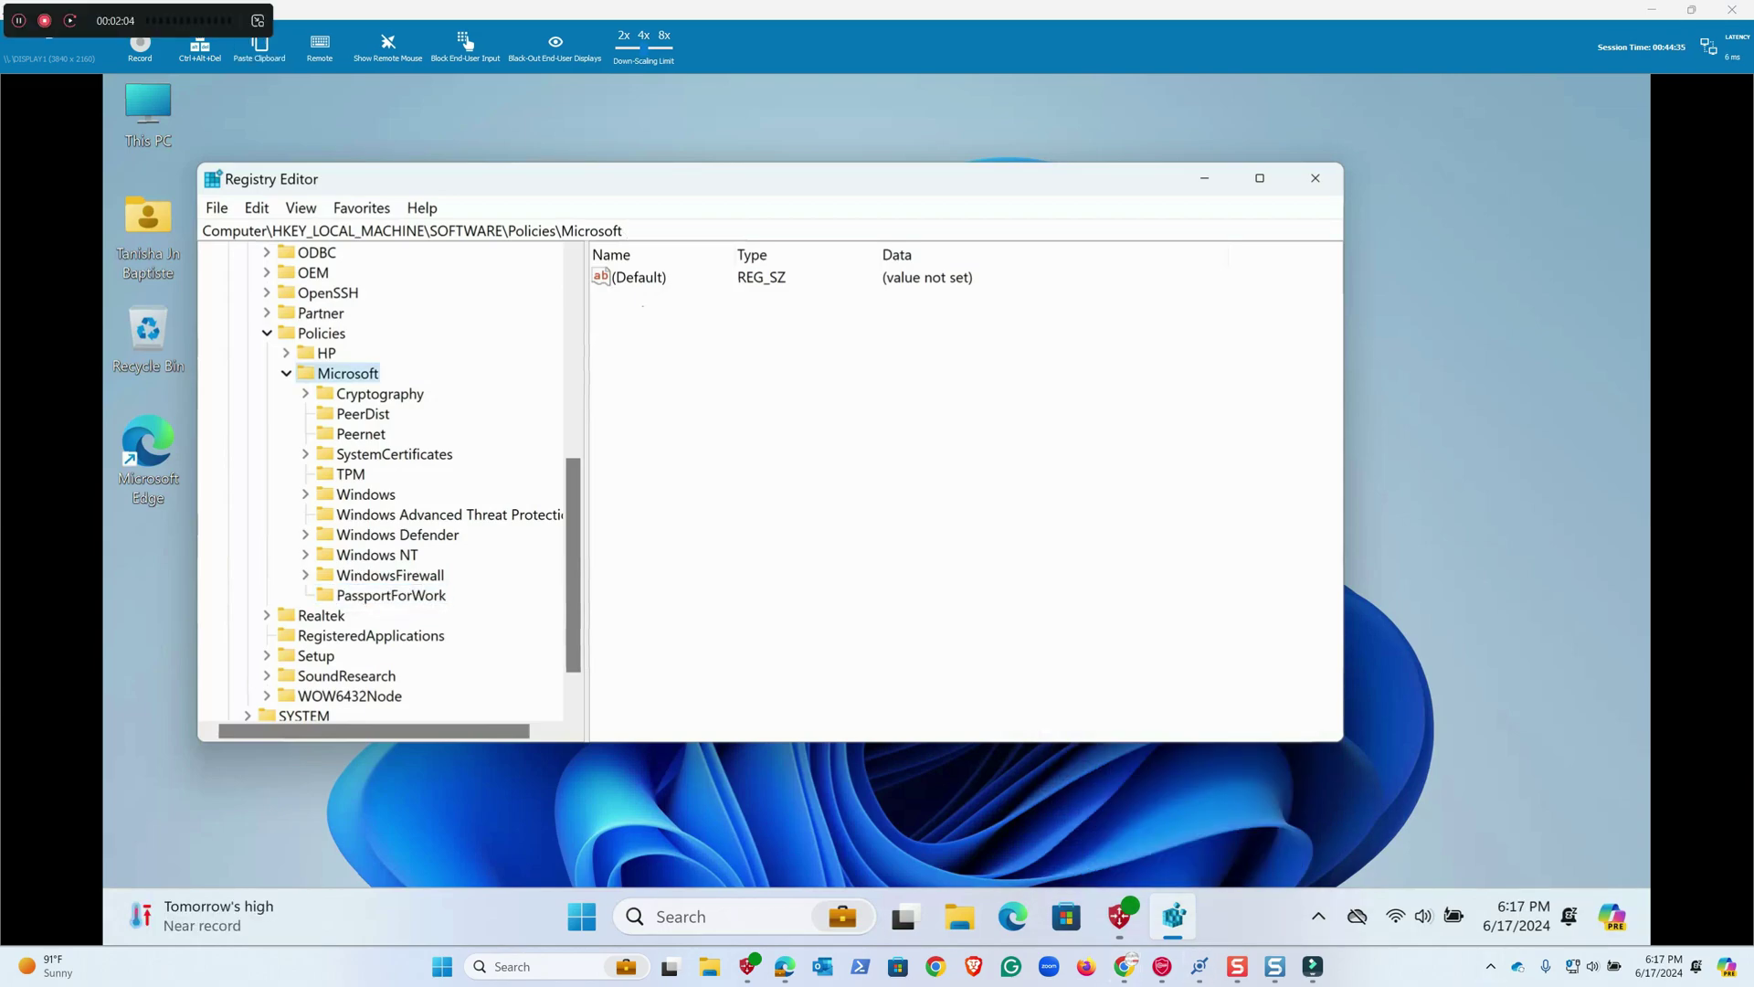
- Create a DWORD (32-bit) value named UsePassportForWork in the PassportForWork key and accept 0 as its data
{"action": "left_click", "coordinate": [390, 595]}
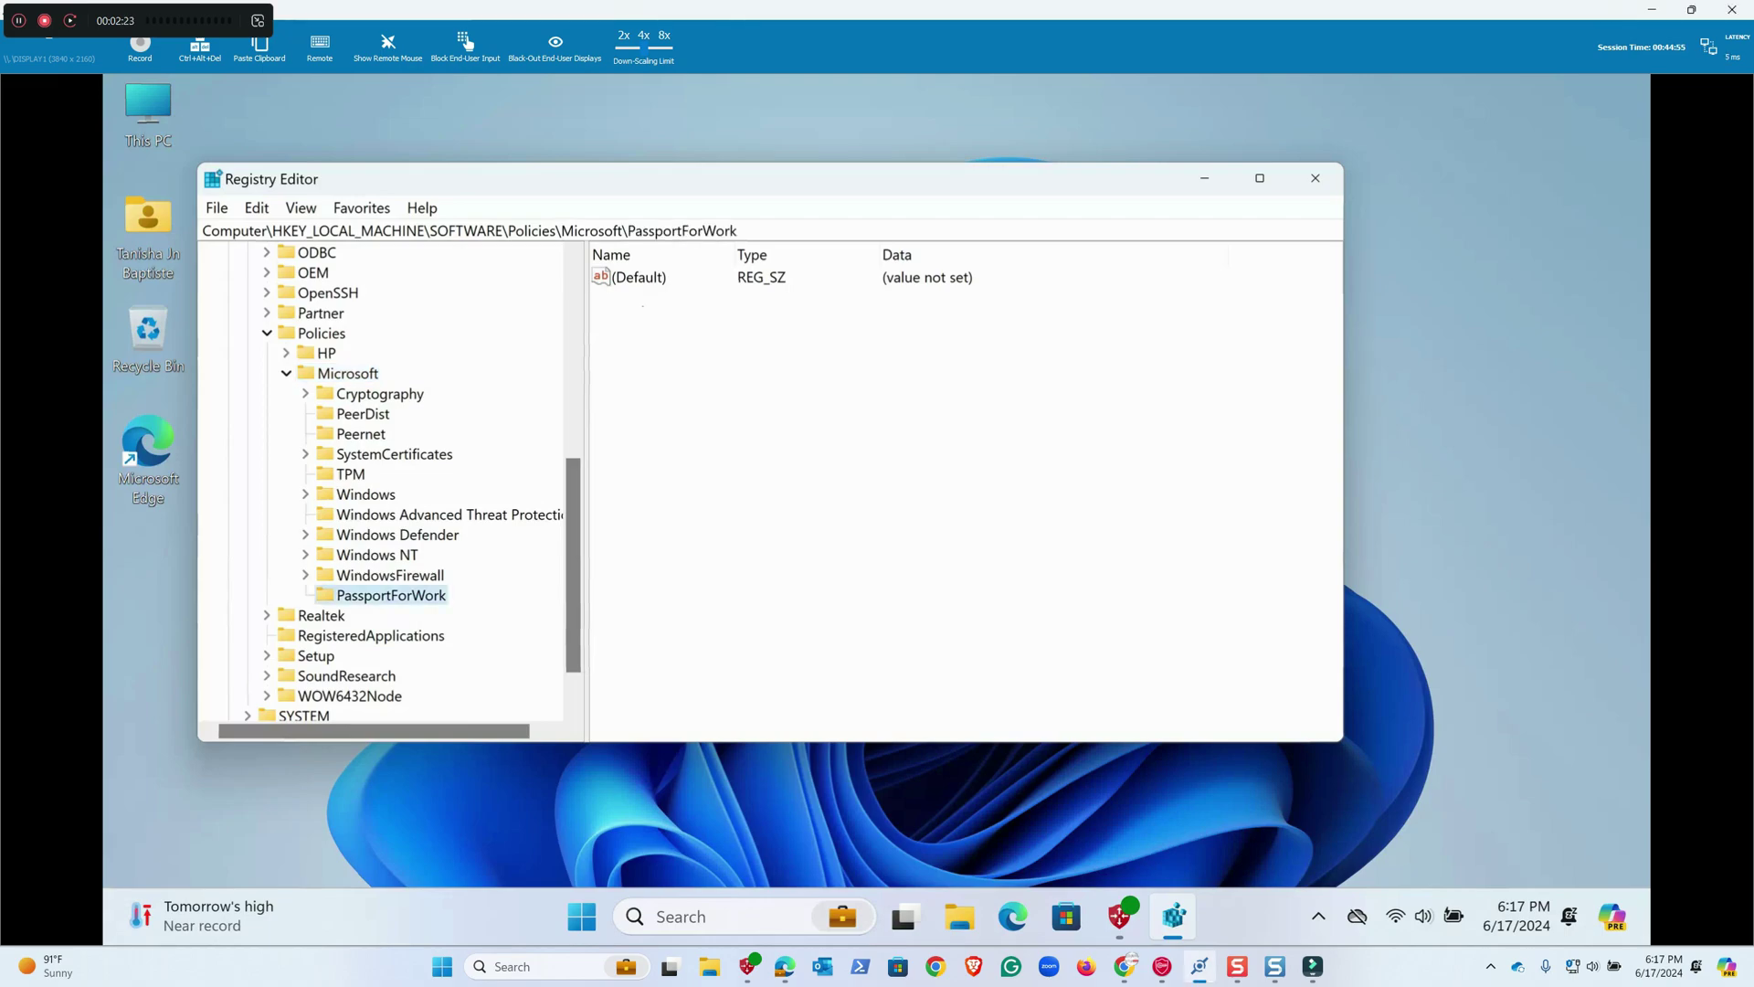
{"action": "right_click", "coordinate": [412, 600]}
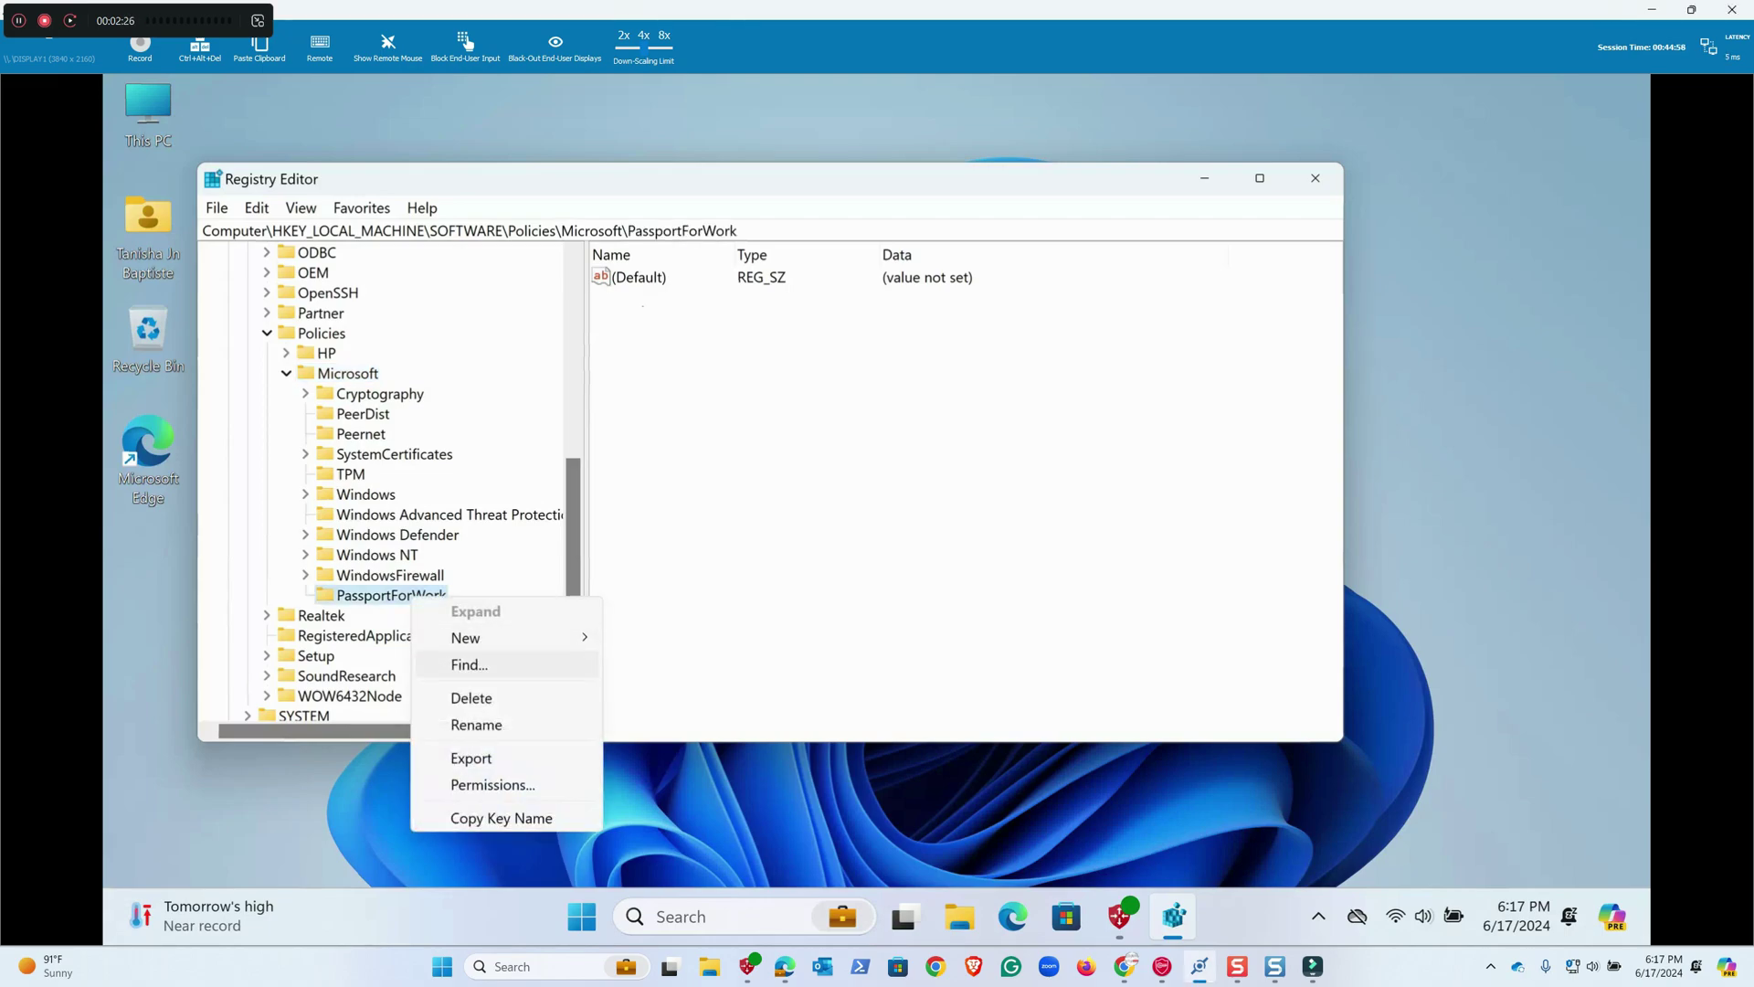
{"action": "mouse_move", "coordinate": [512, 638]}
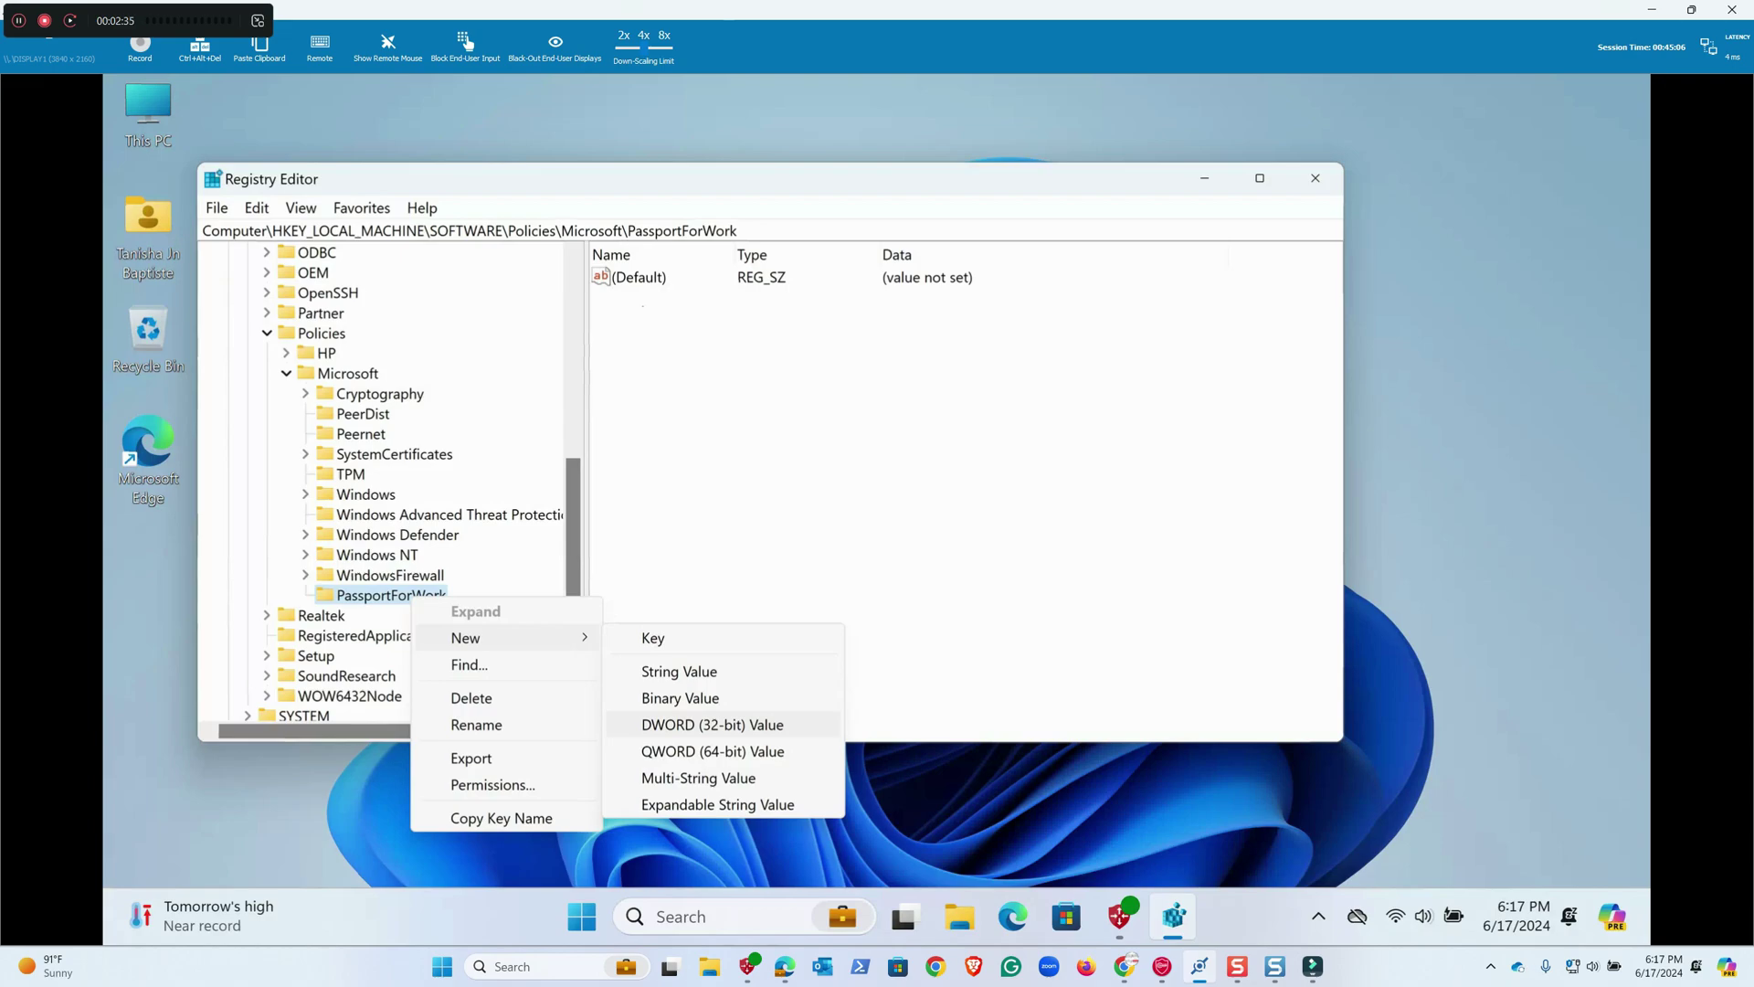
{"action": "left_click", "coordinate": [713, 724]}
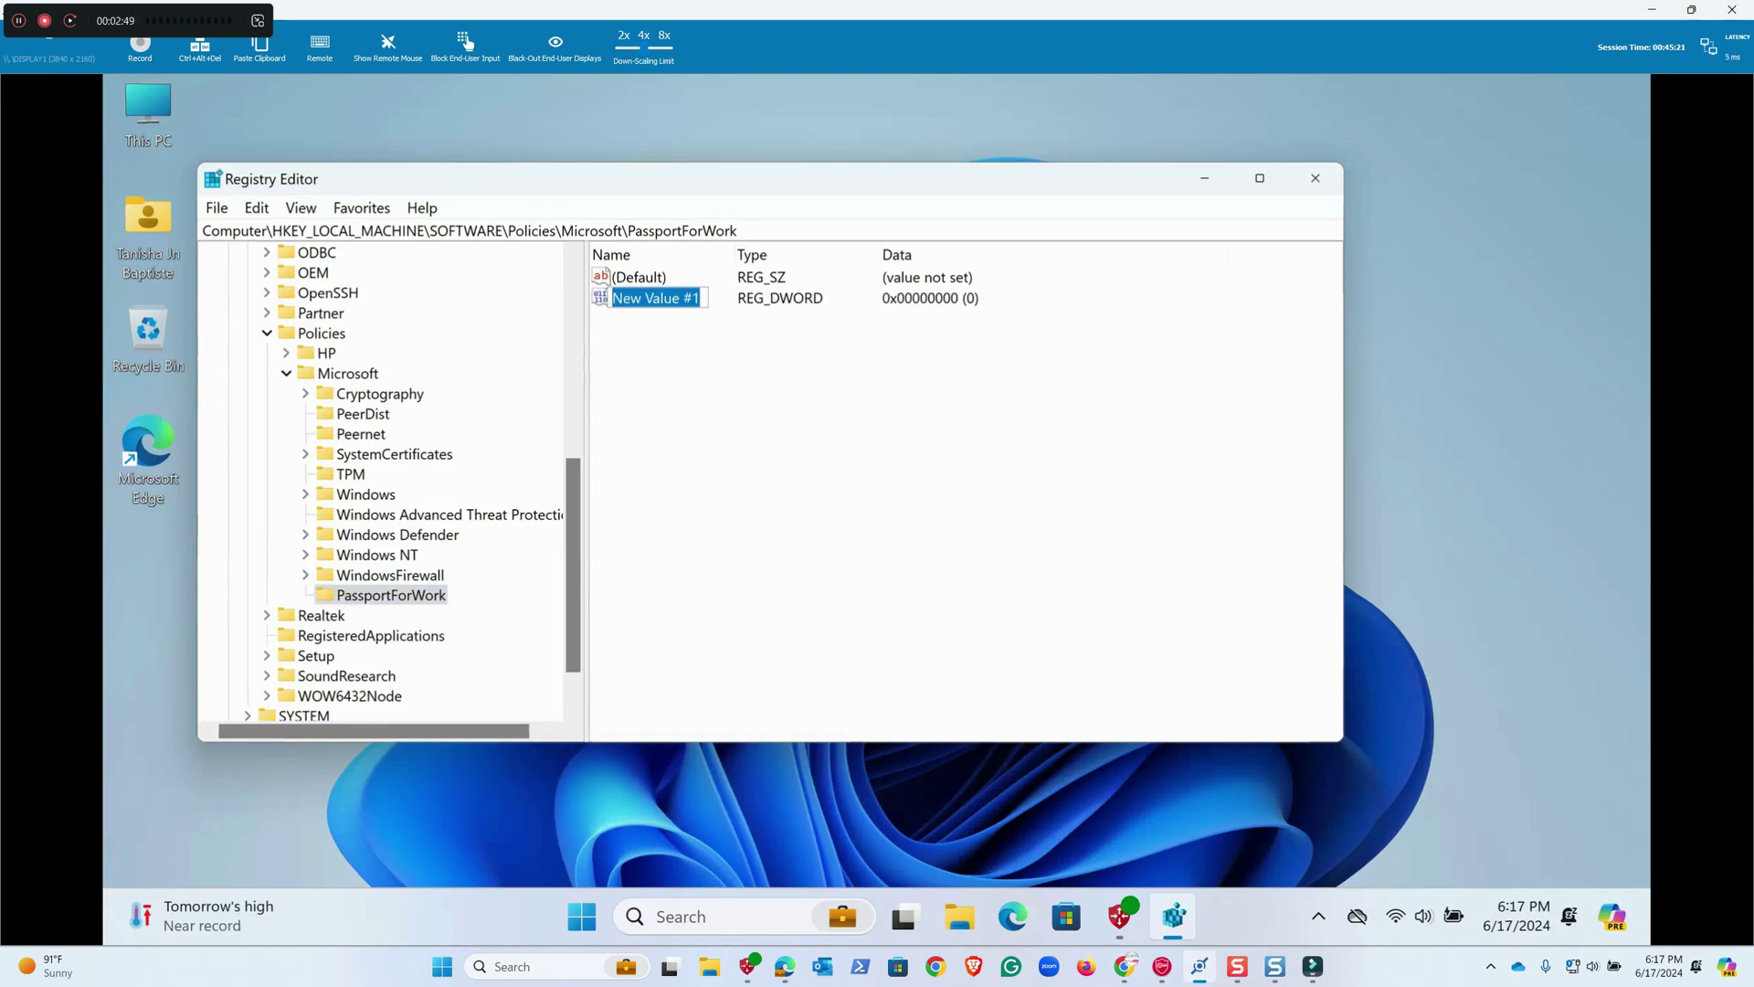
{"action": "type", "text": "UsePassportForWork"}
{"action": "key", "text": "Return"}
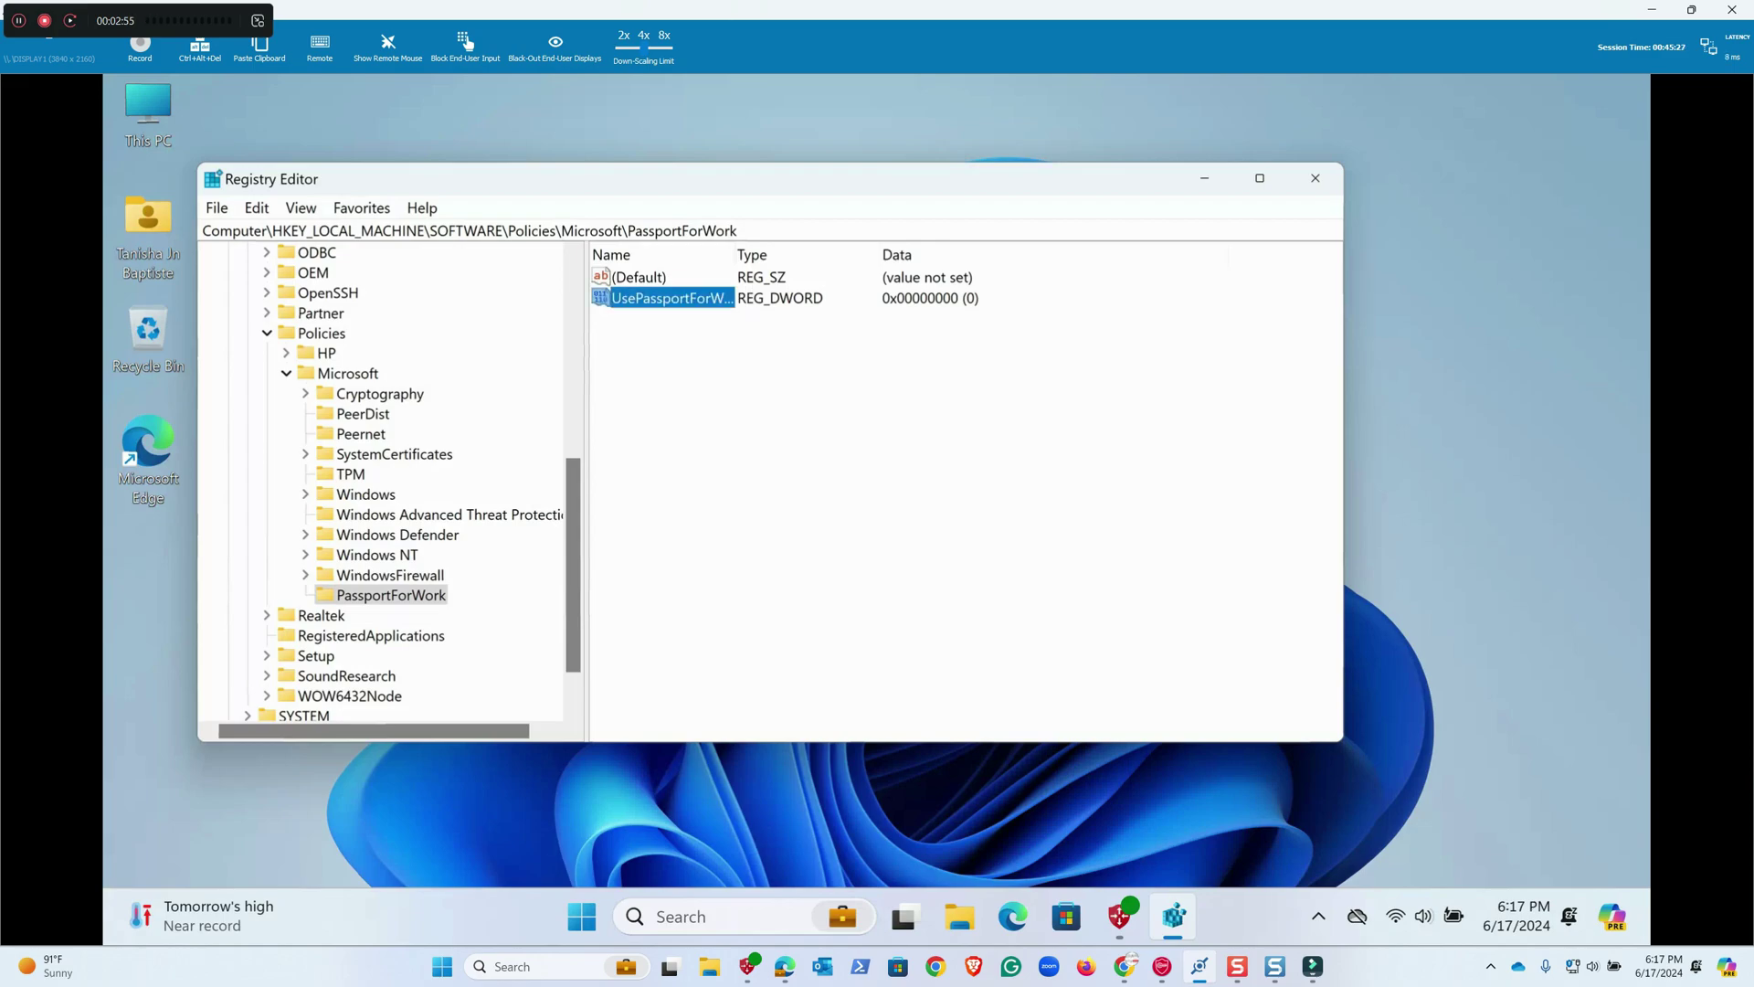
{"action": "key", "text": "Return"}
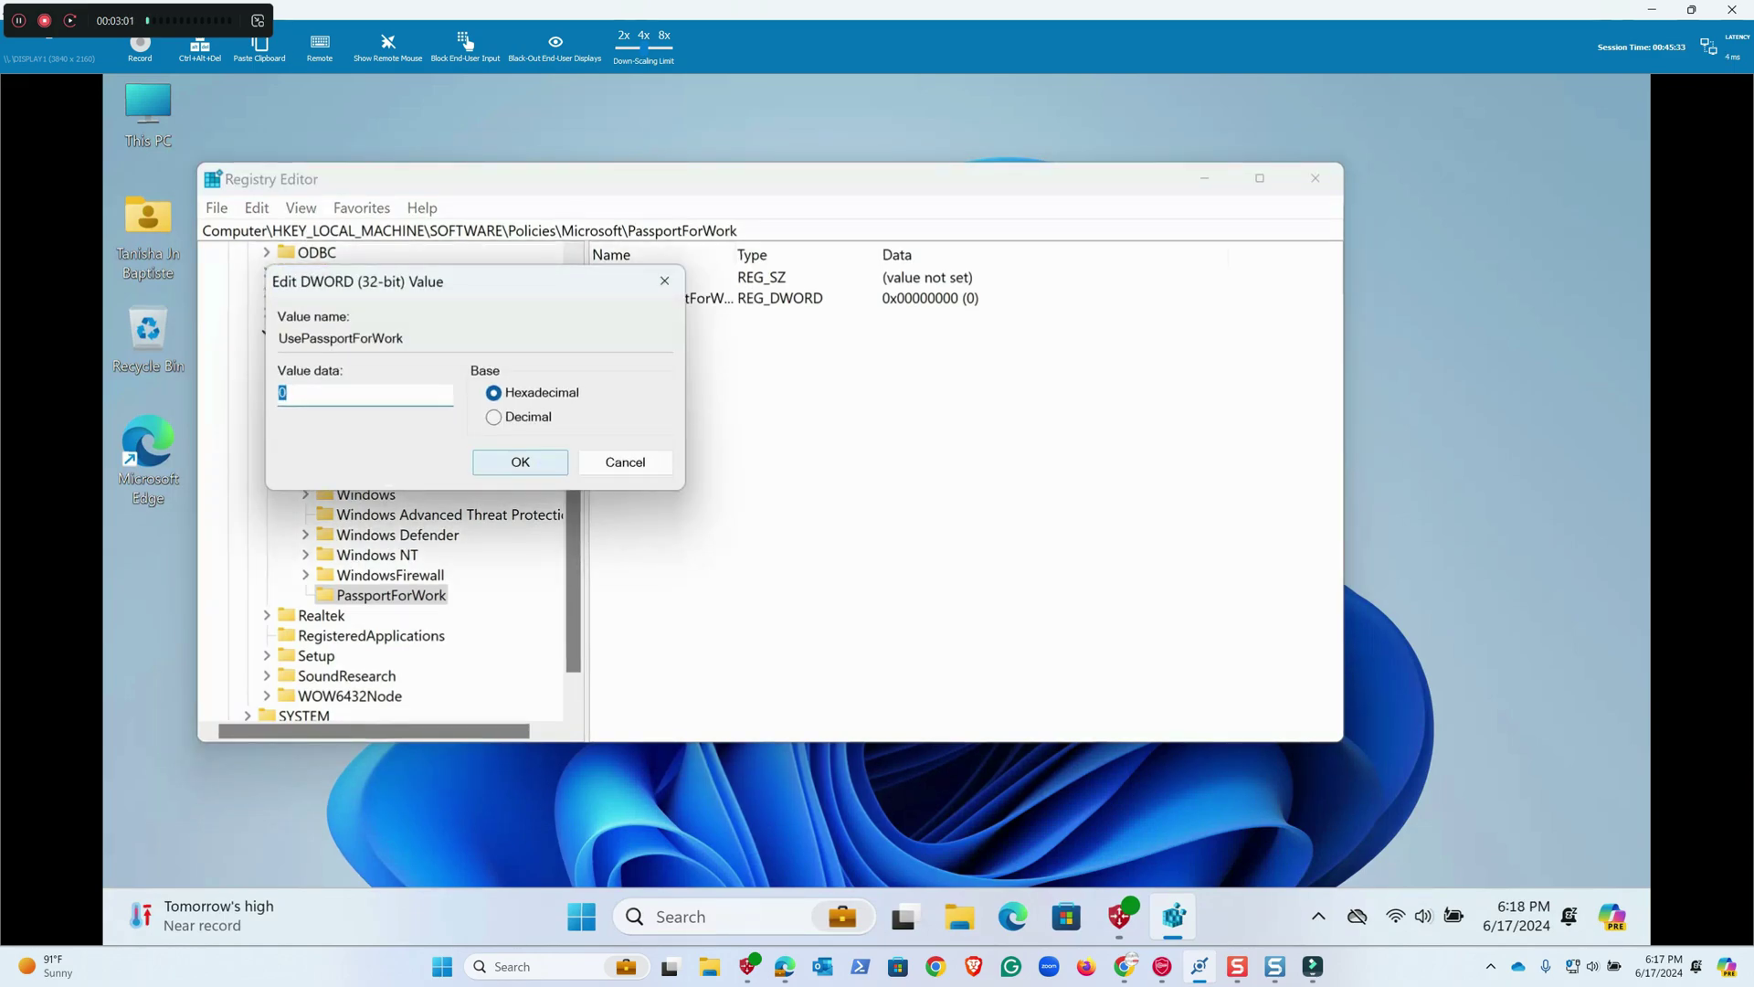
{"action": "key", "text": "Return"}
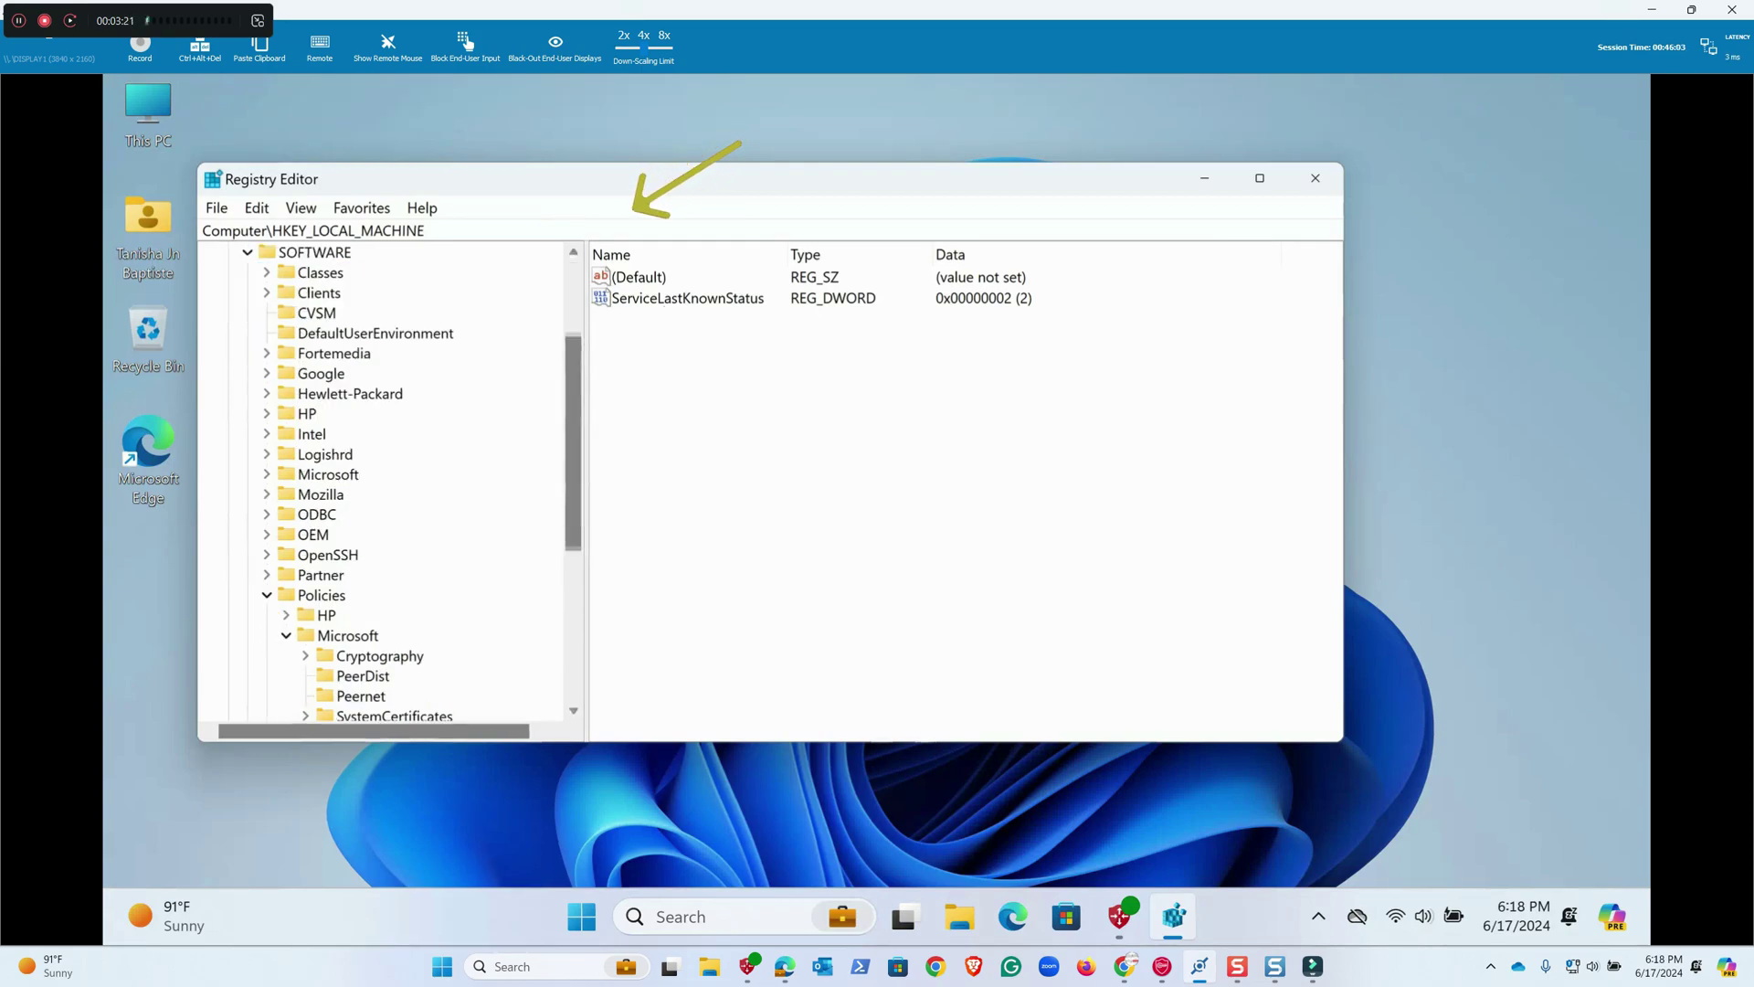
- Create a DWORD (32-bit) value named EnableFirstLogonAnimation in the HKEY_LOCAL_MACHINE\SOFTWARE\Policies\Microsoft\Windows\System key
{"action": "scroll", "coordinate": [393, 484], "scroll_direction": "down", "scroll_amount": 3}
{"action": "scroll", "coordinate": [393, 484], "scroll_direction": "down", "scroll_amount": 1}
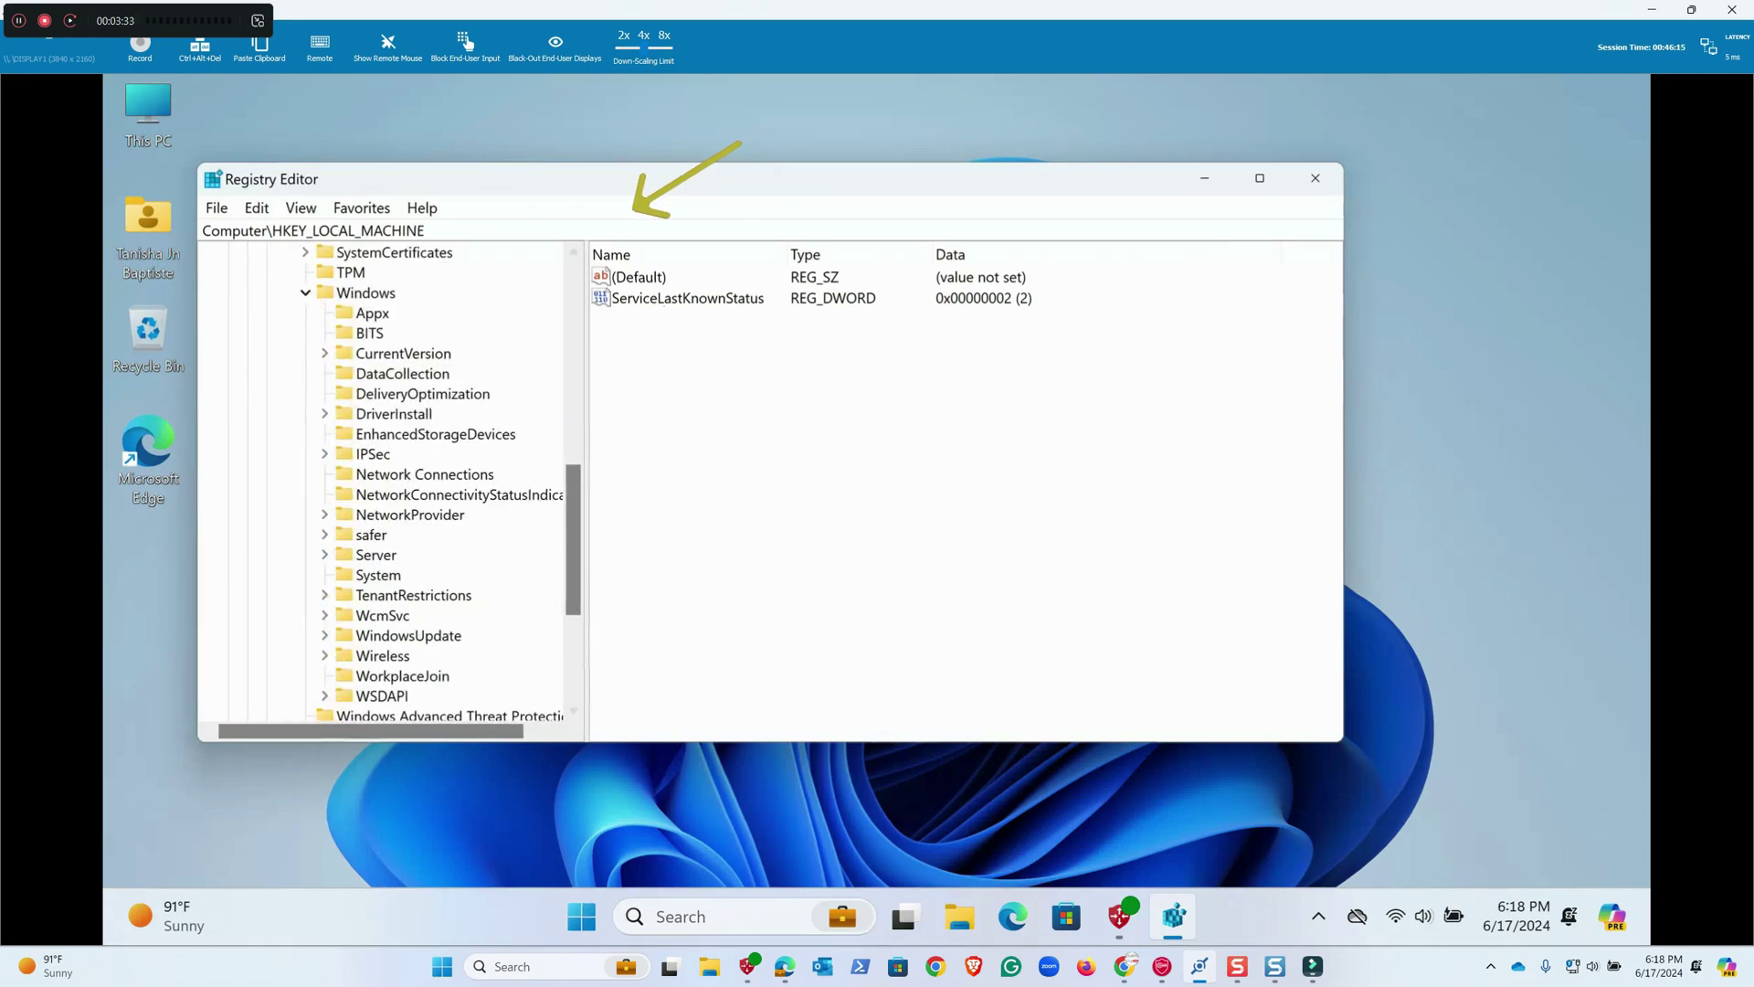
{"action": "left_click", "coordinate": [378, 575]}
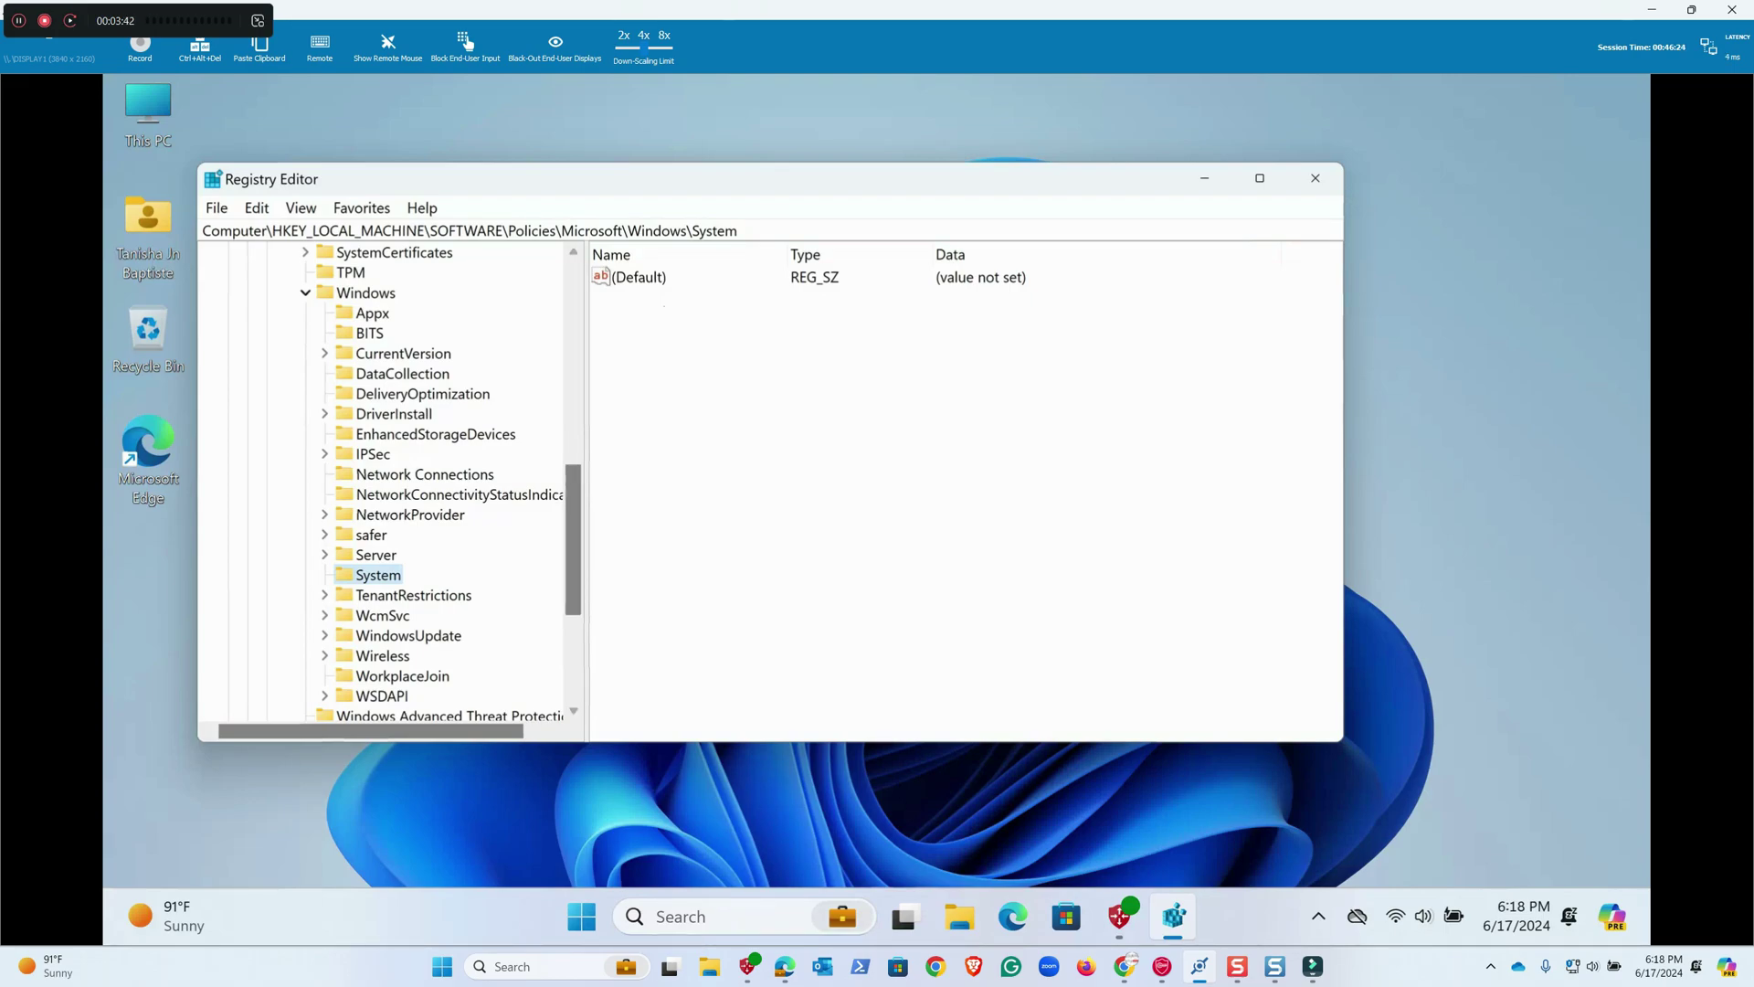
{"action": "right_click", "coordinate": [382, 575]}
{"action": "mouse_move", "coordinate": [493, 618]}
{"action": "left_click", "coordinate": [686, 705]}
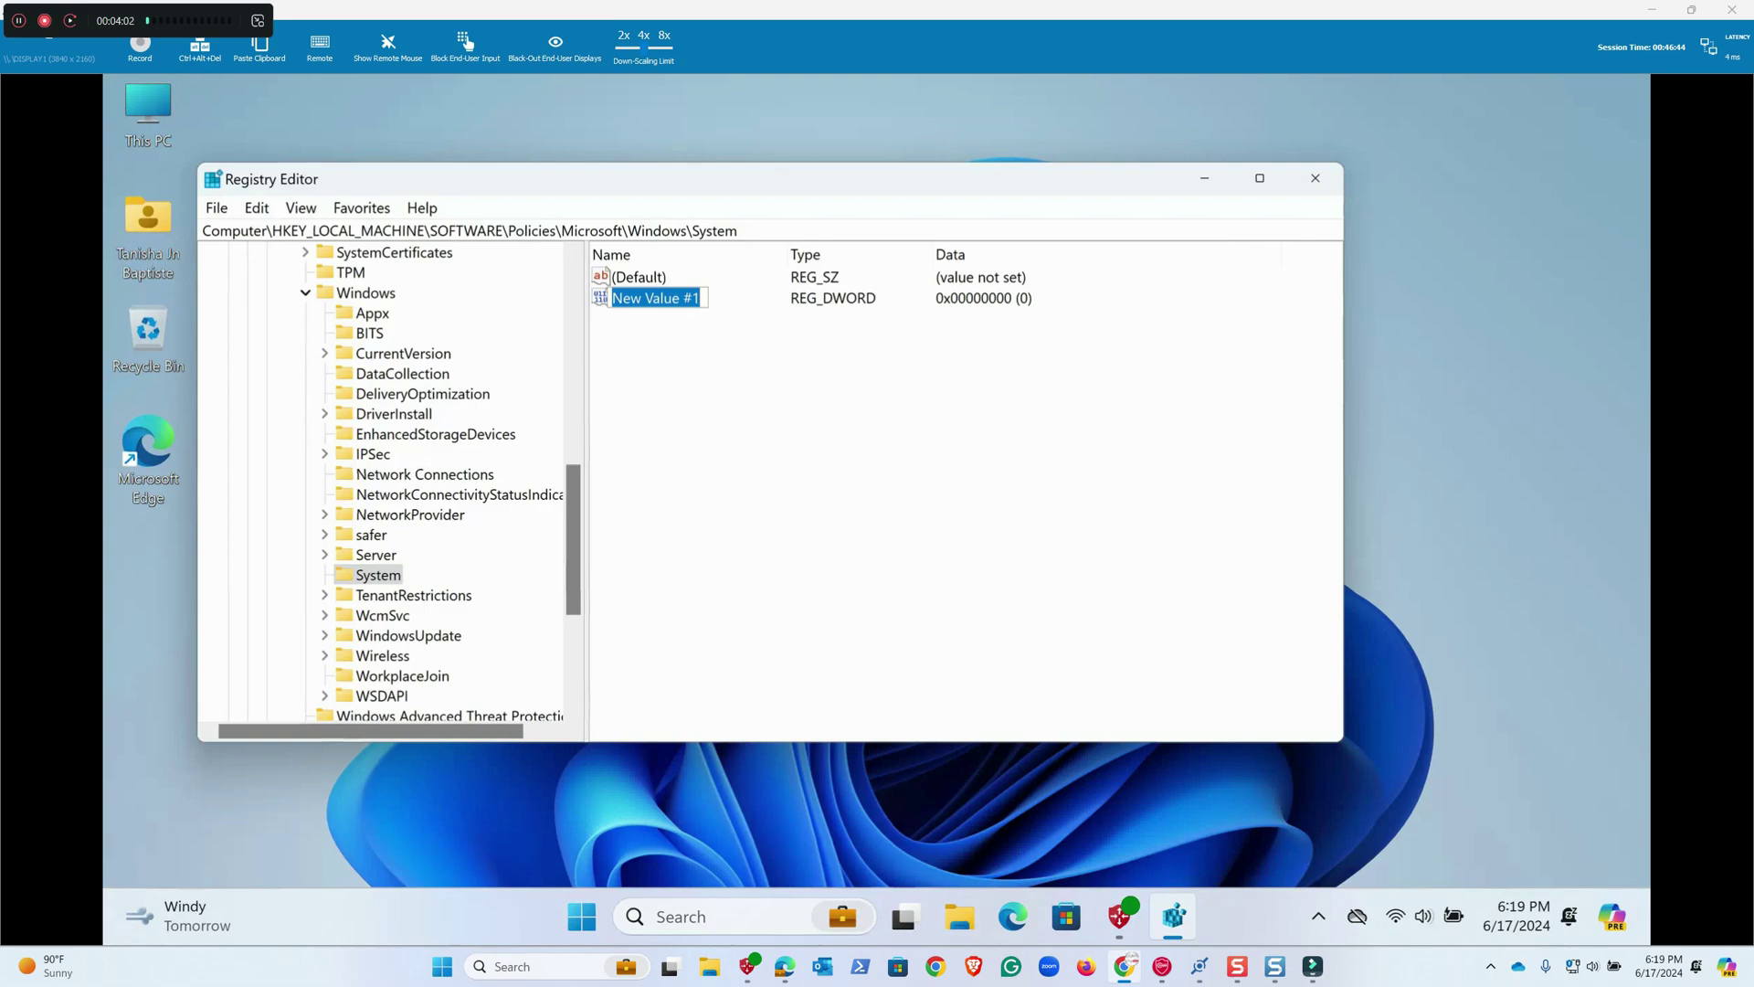
{"action": "type", "text": "EnableFirstLogonAnimation"}
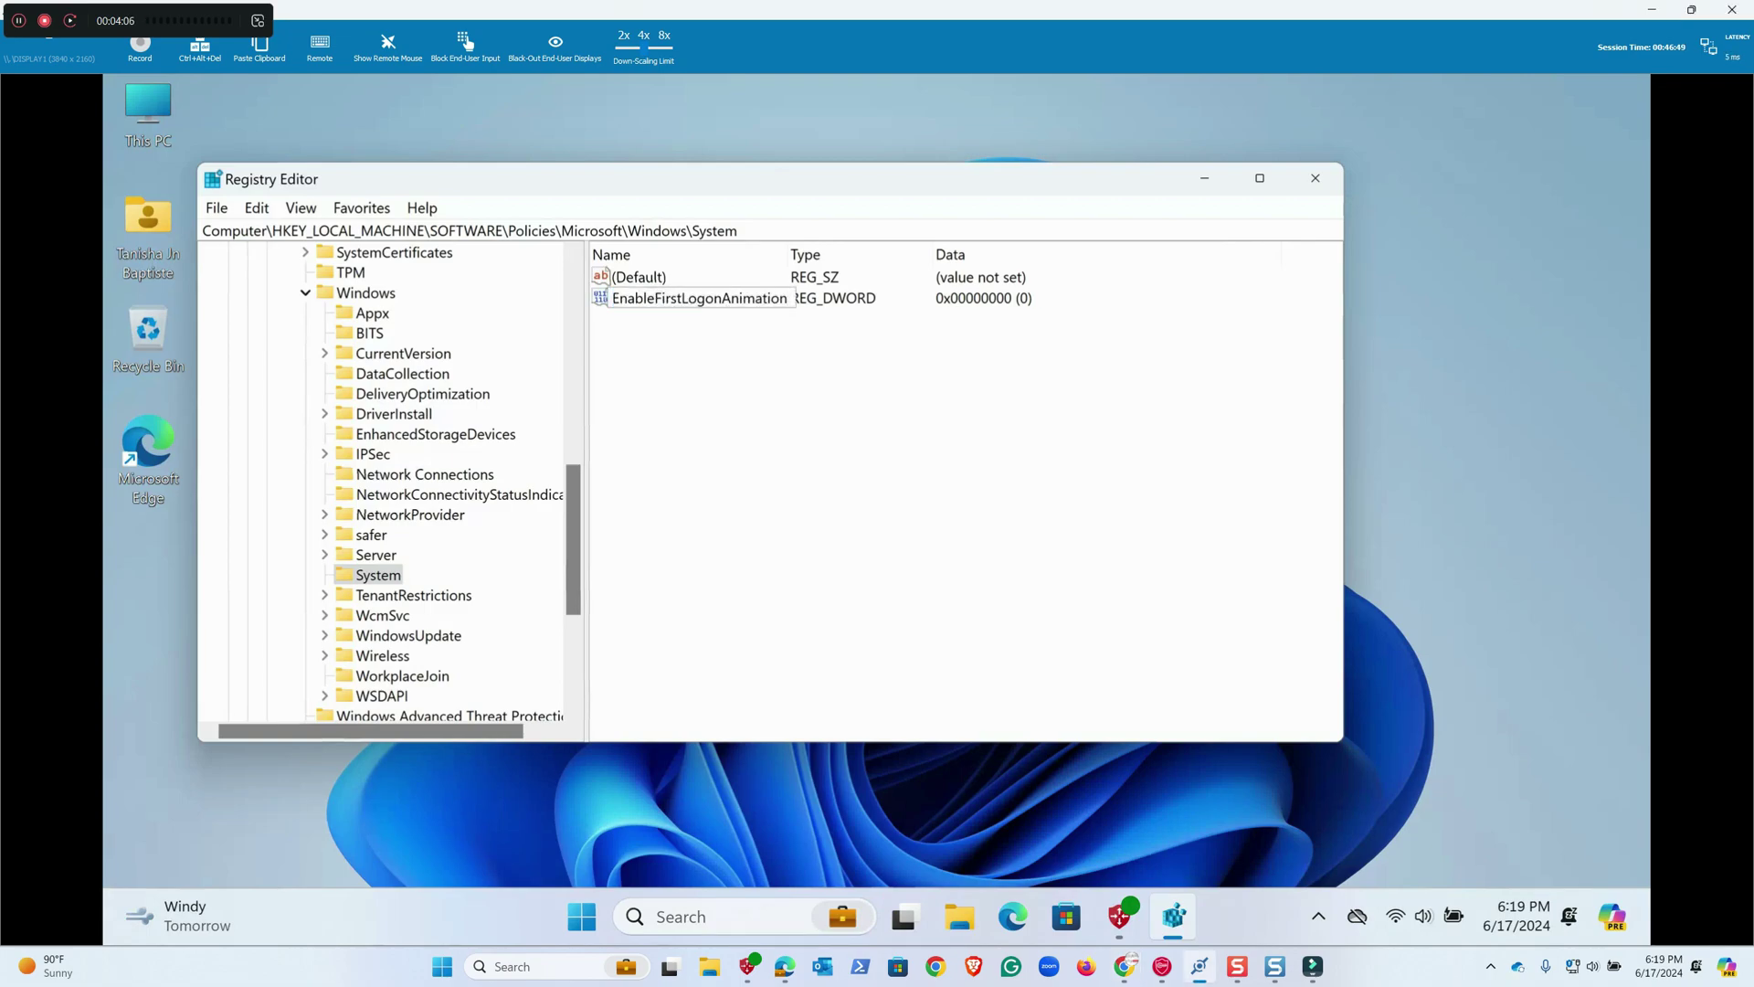
{"action": "key", "text": "Return"}
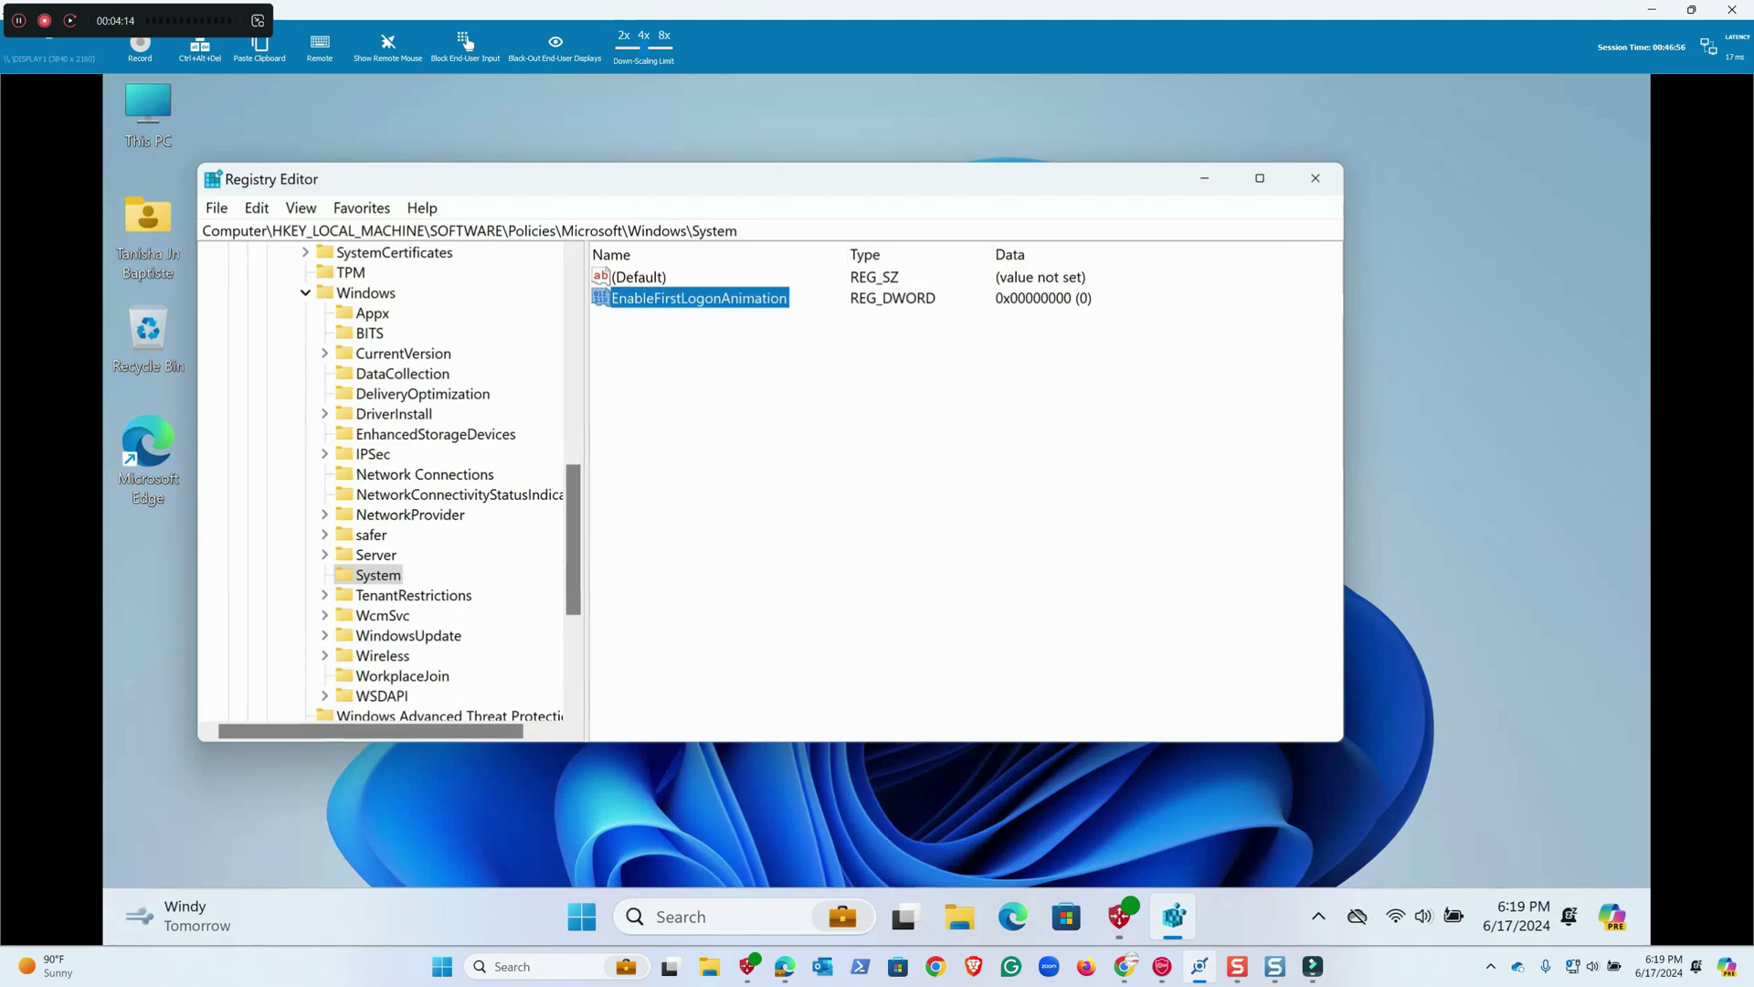
- Open EnableFirstLogonAnimation for editing and accept 0 as its value data
{"action": "key", "text": "Return"}
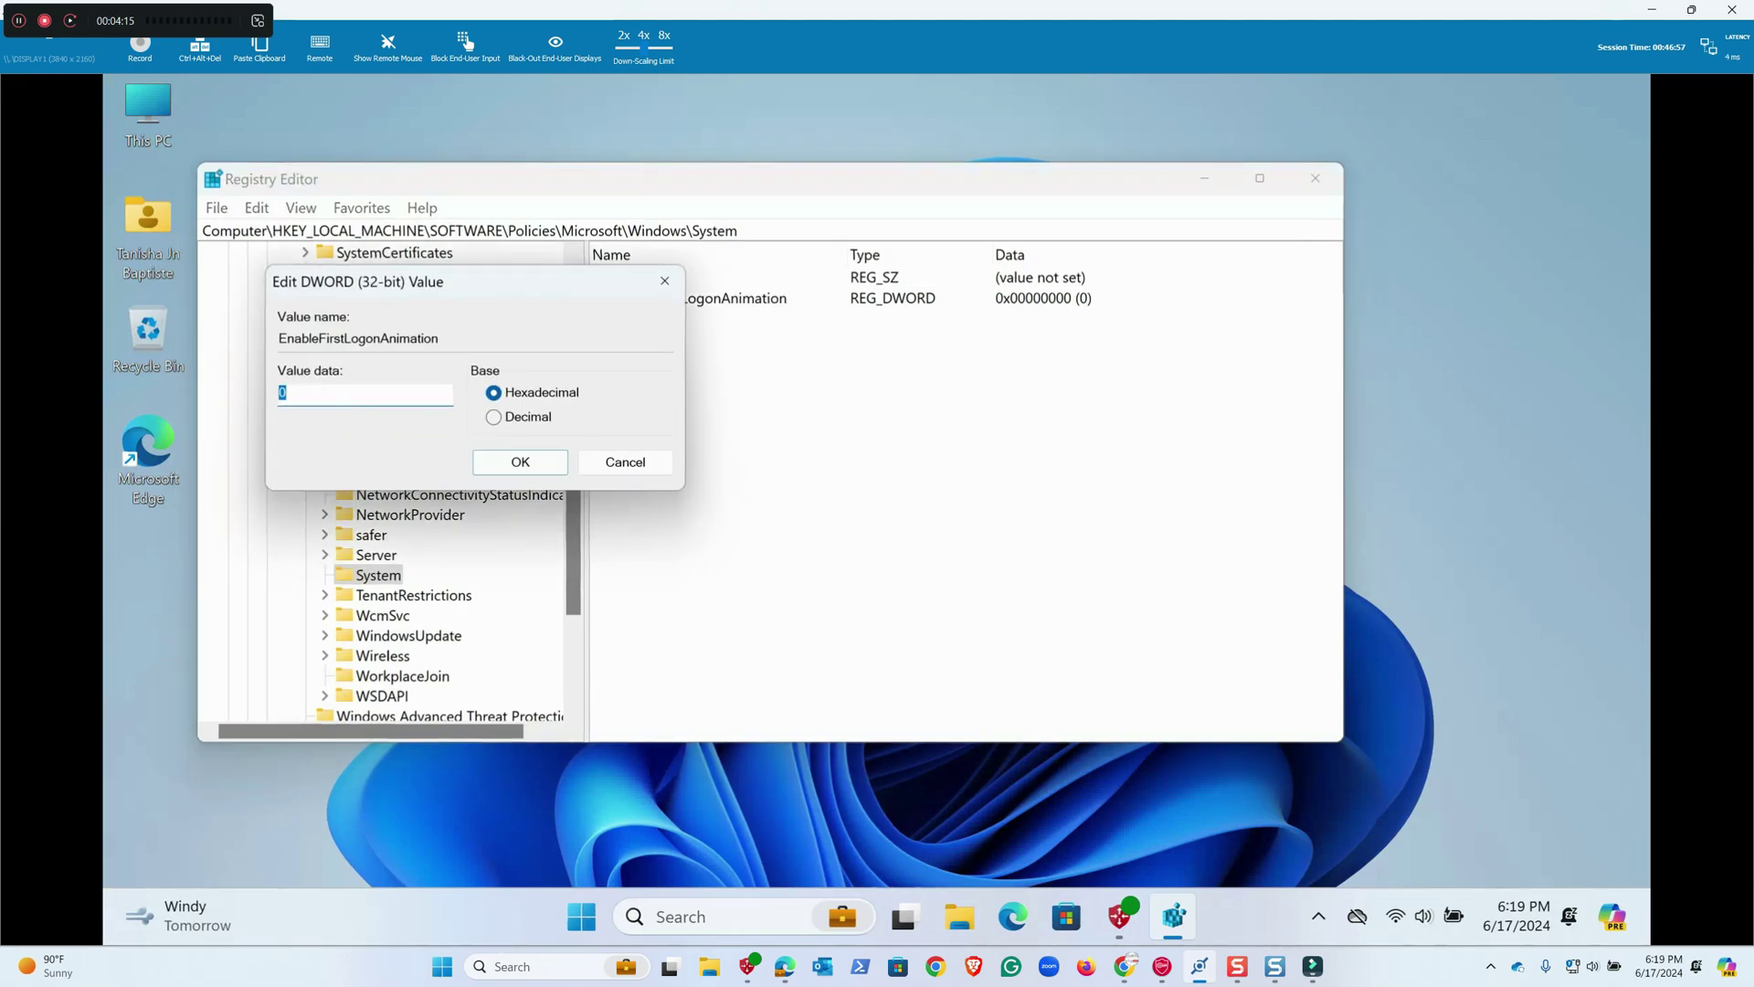
{"action": "left_click", "coordinate": [285, 393]}
{"action": "double_click", "coordinate": [283, 393]}
{"action": "left_click", "coordinate": [285, 393]}
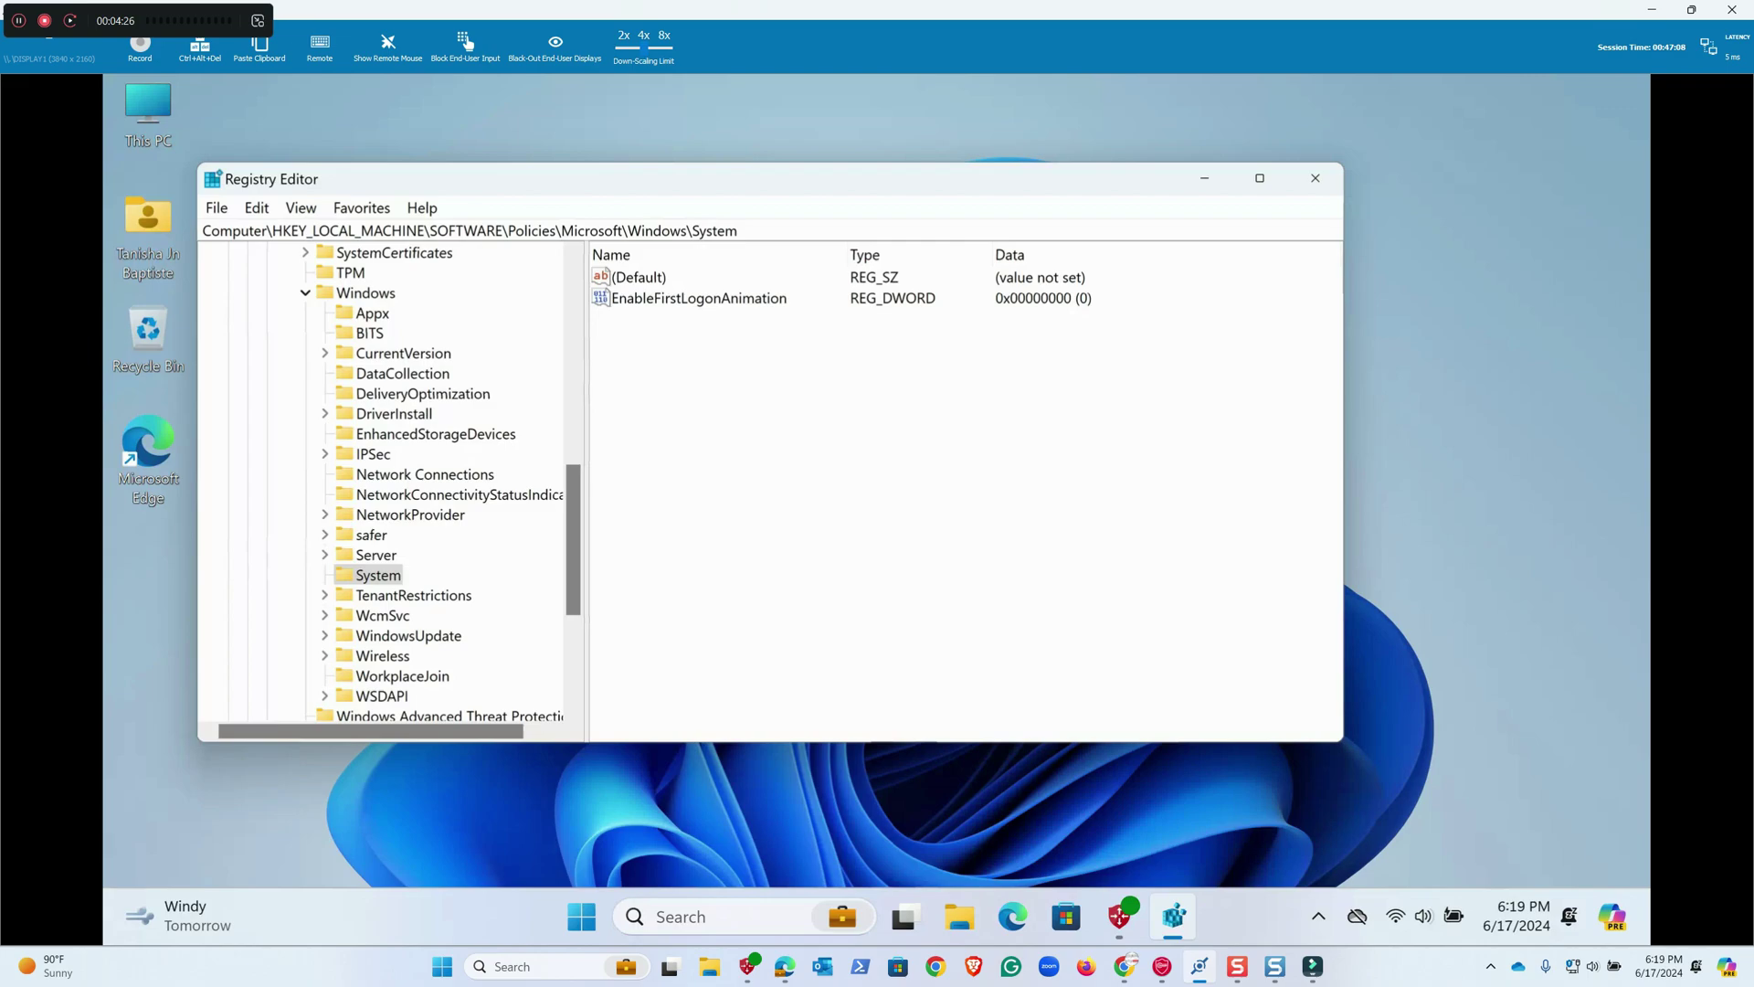
- Search for Windows PowerShell and open it as administrator, allowing it to make changes to the device
{"action": "left_click", "coordinate": [713, 916]}
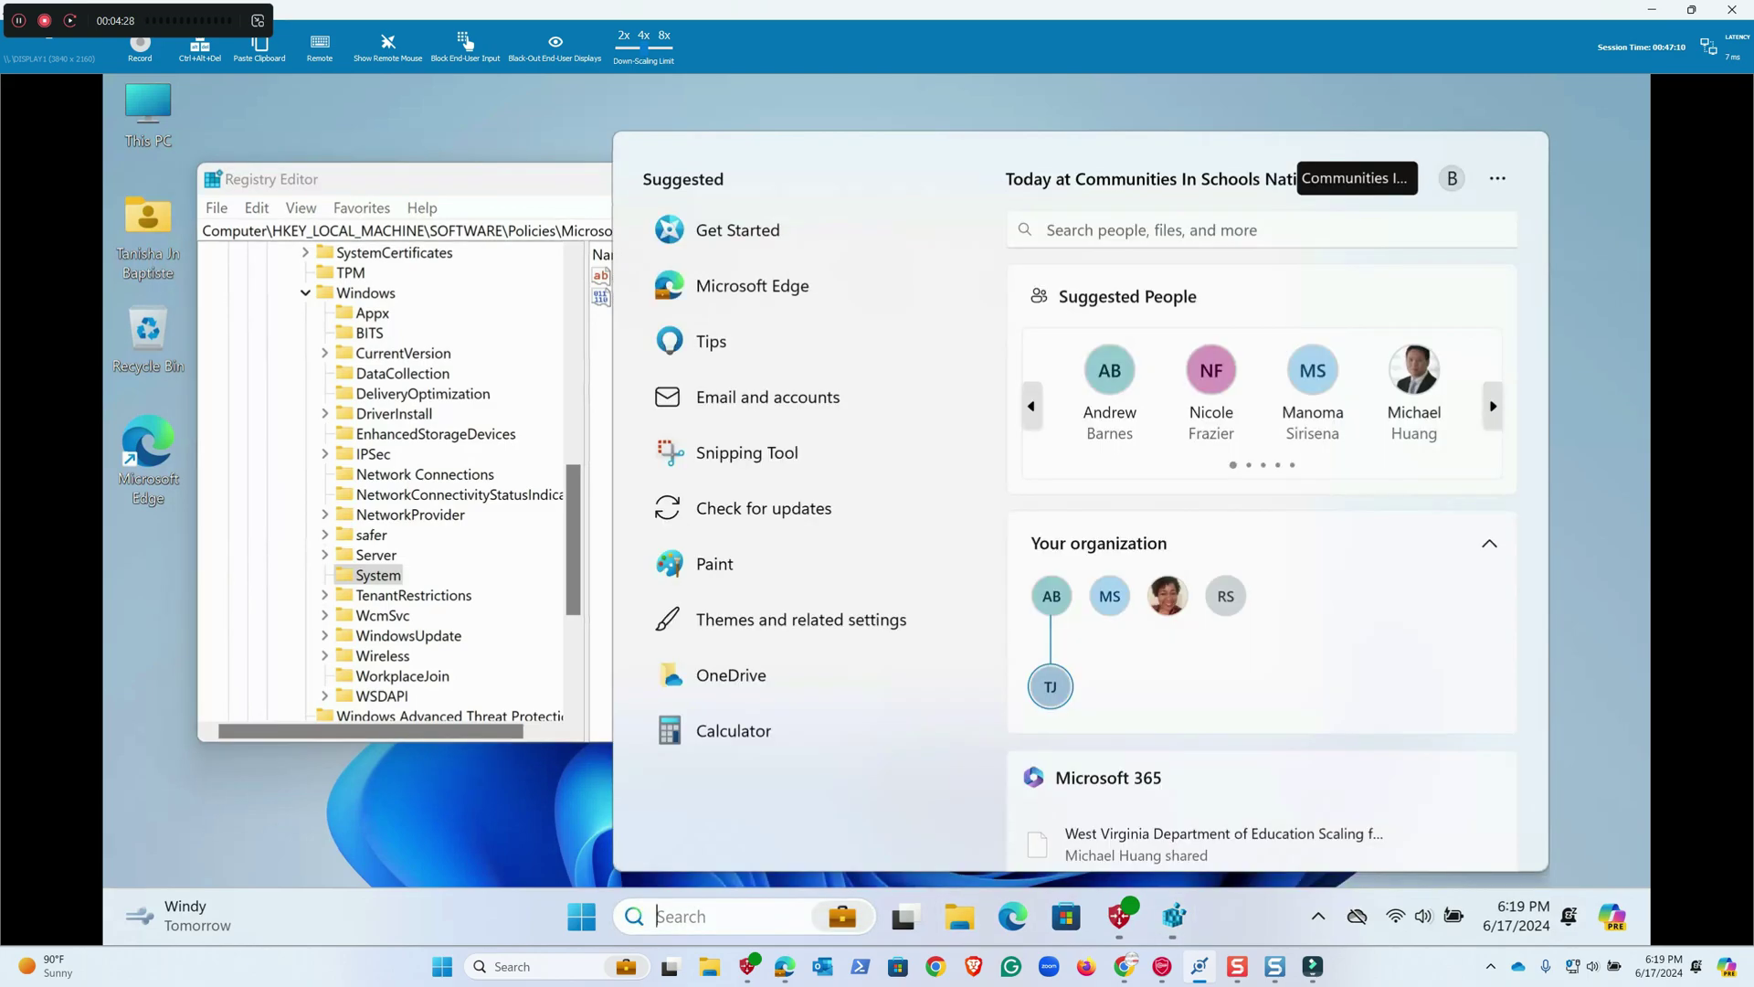
{"action": "type", "text": "power"}
{"action": "key", "text": "Down"}
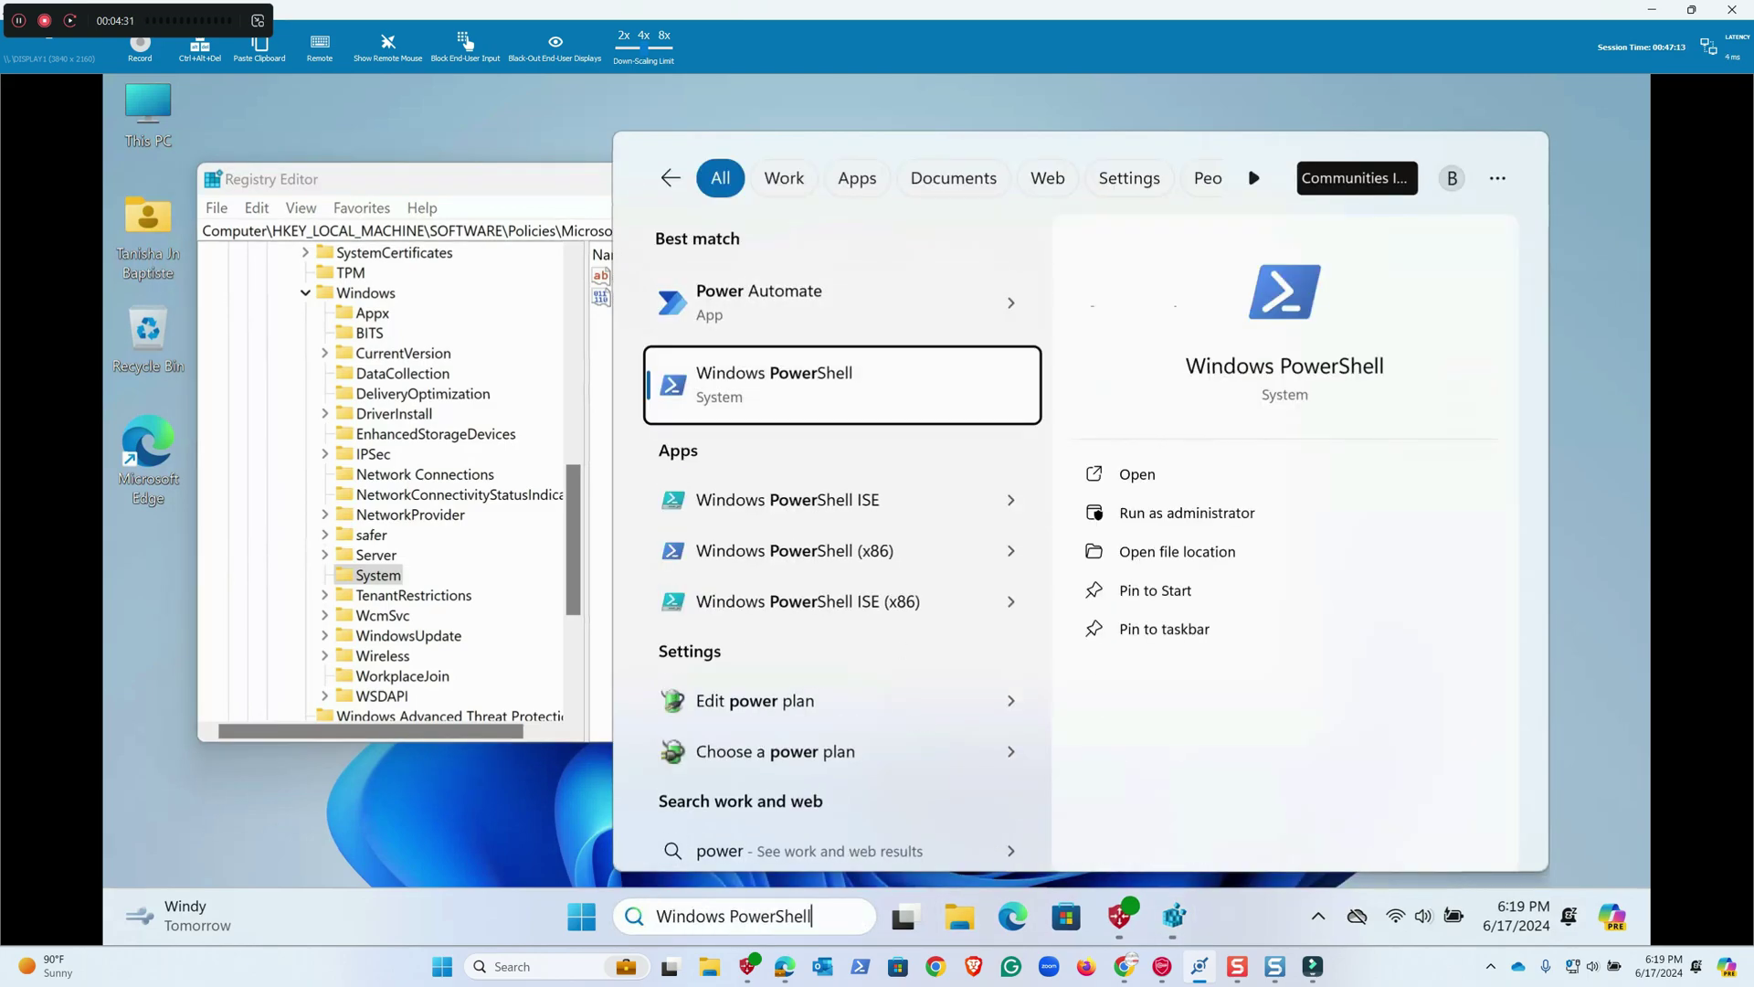
{"action": "key", "text": "ctrl+shift+Return"}
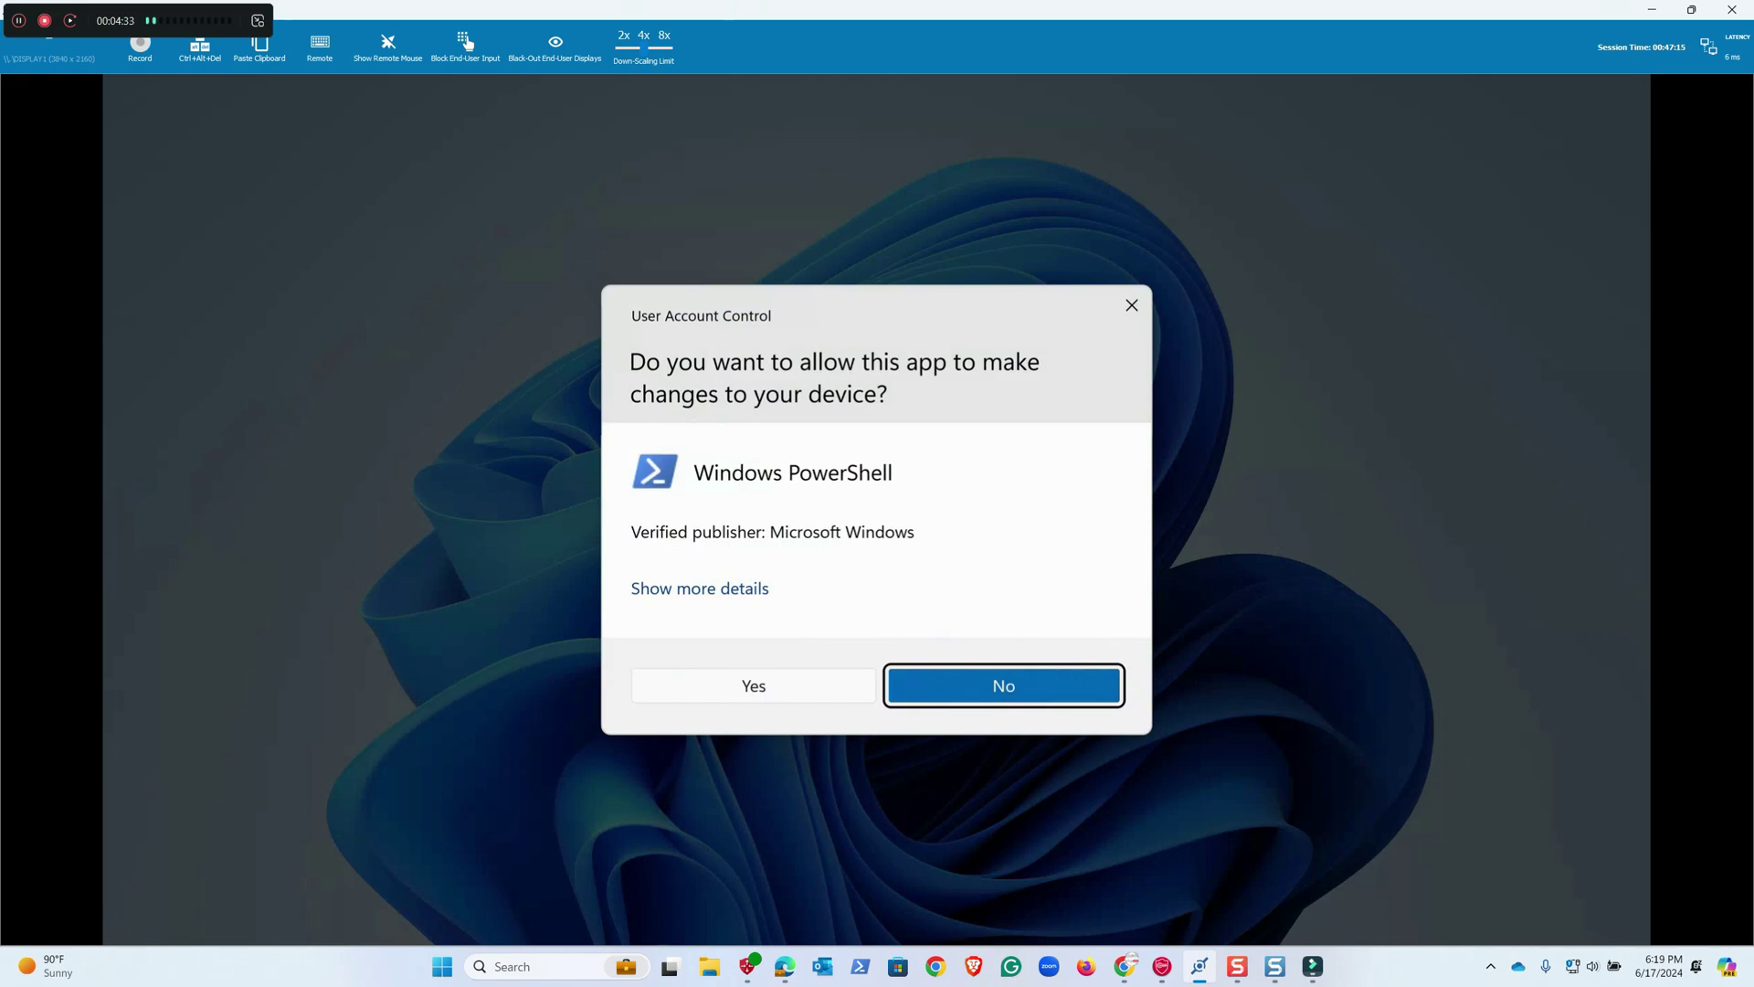
{"action": "key", "text": "Left"}
{"action": "key", "text": "Return"}
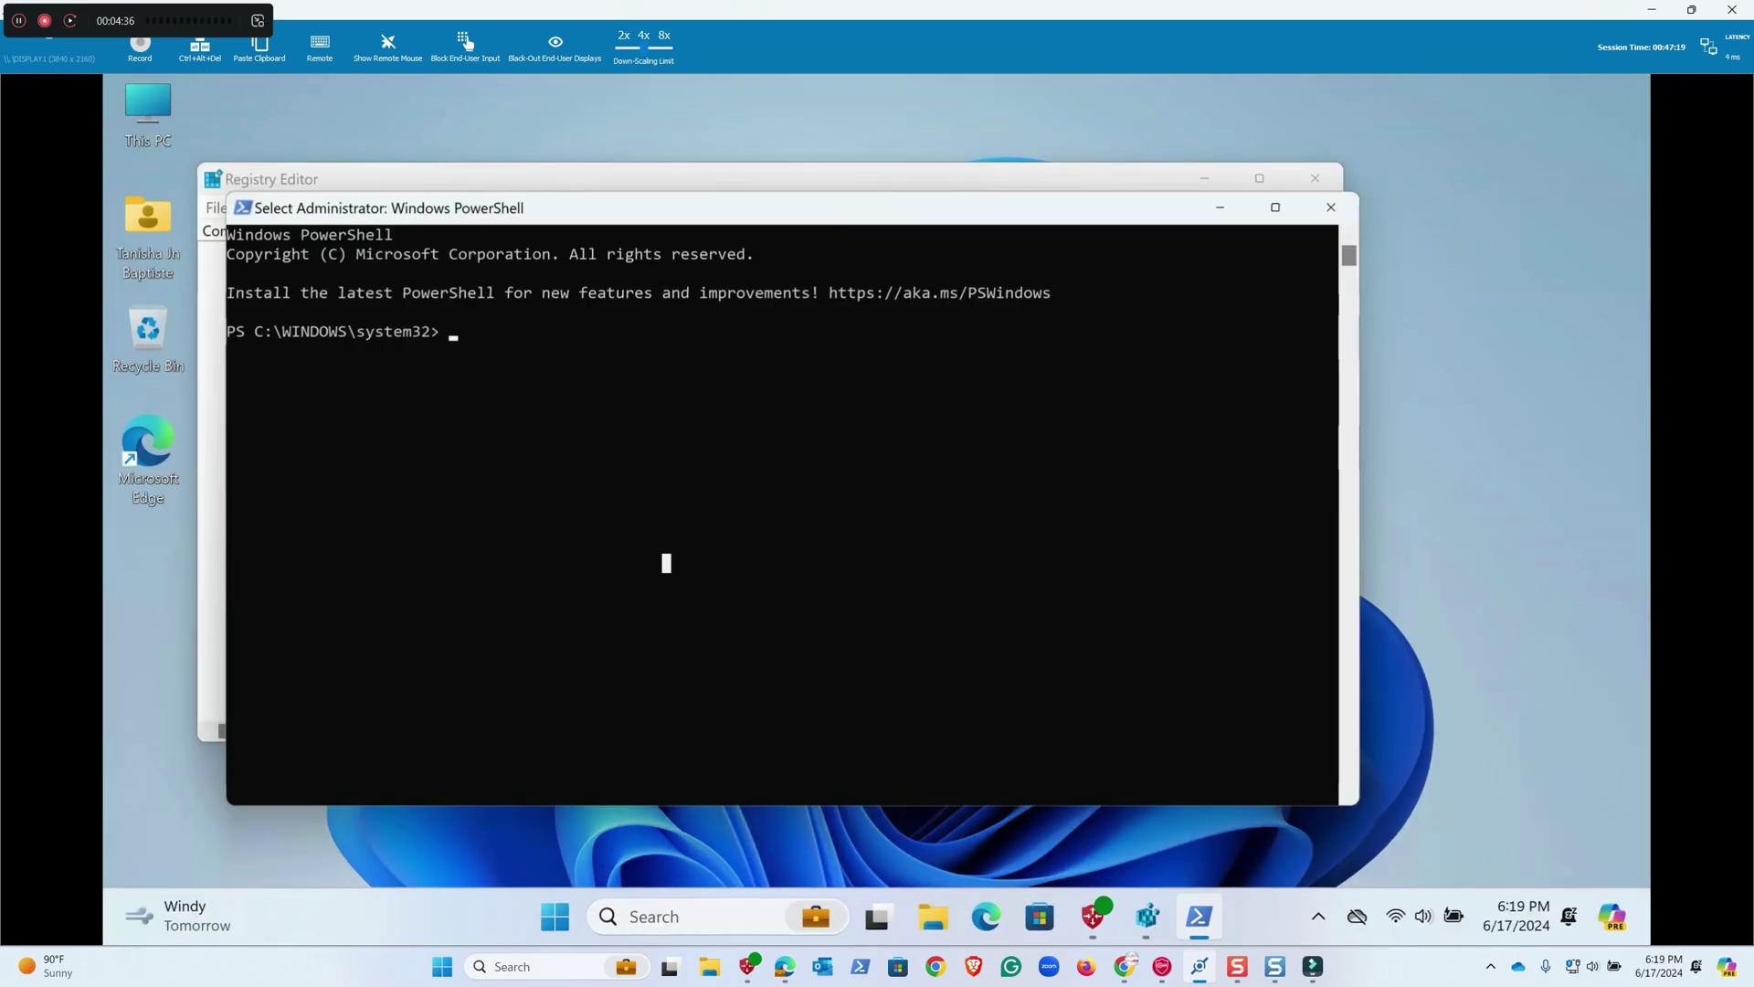
- Force a group policy refresh by running gpupdate /force in PowerShell
{"action": "type", "text": "gpupdate "}
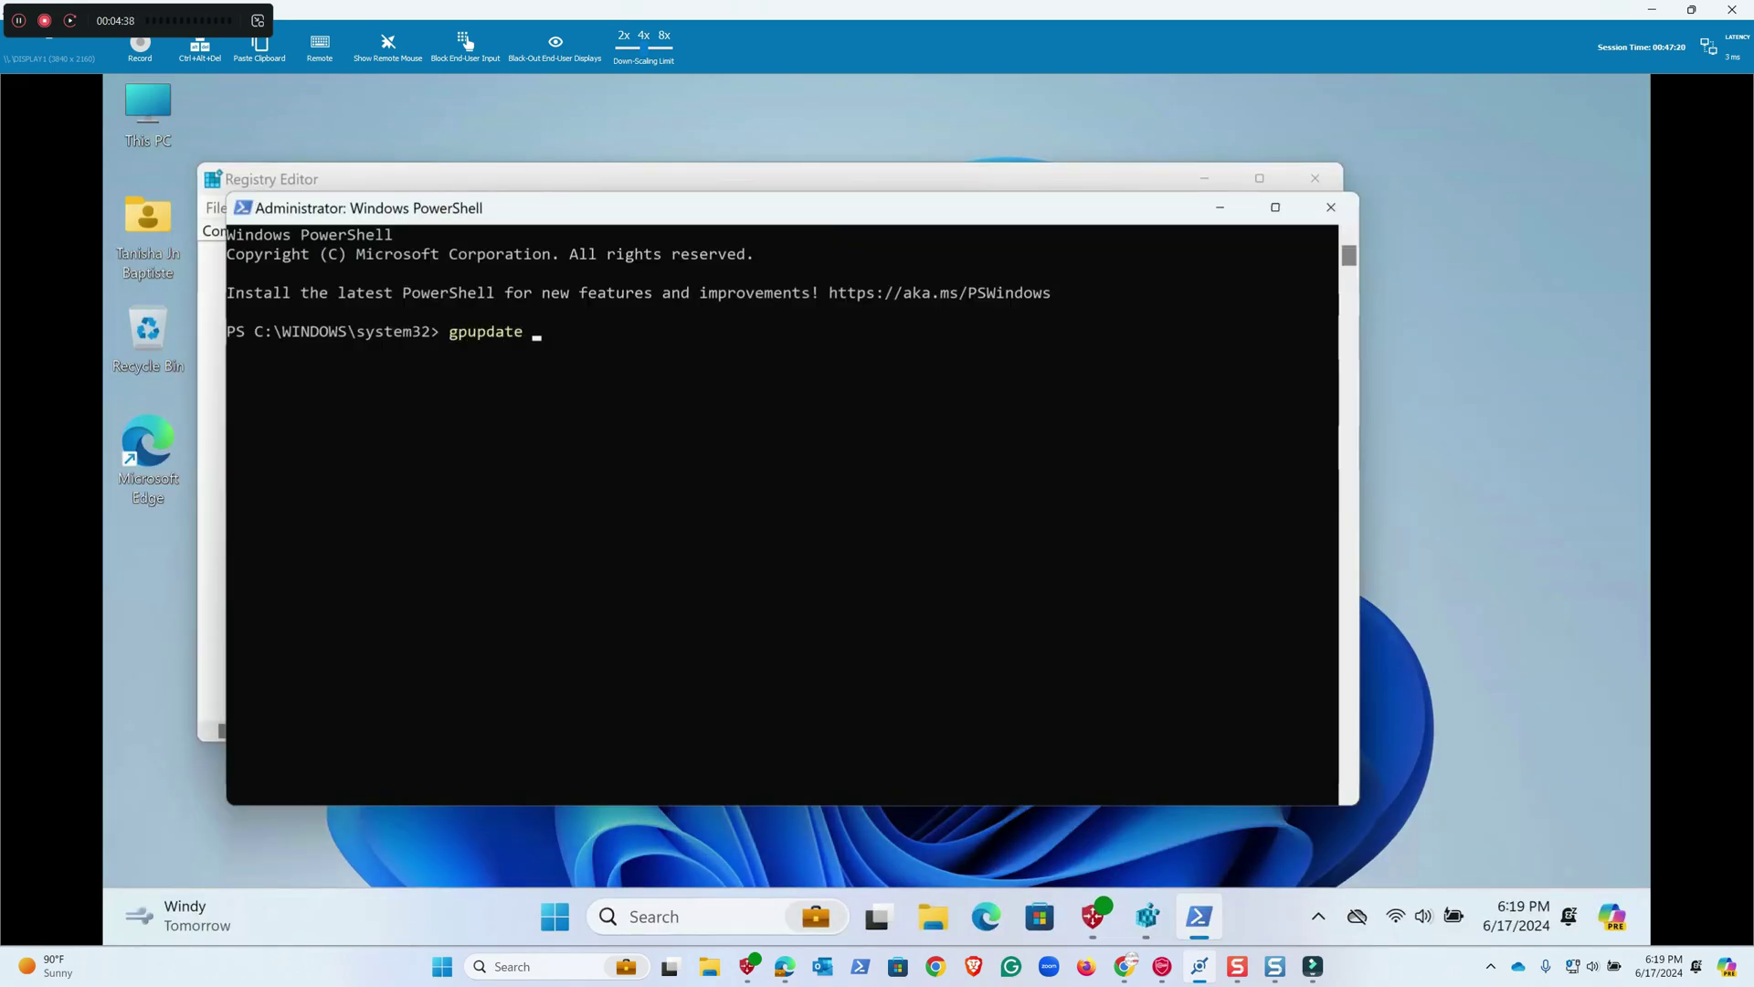
{"action": "type", "text": "/force"}
{"action": "key", "text": "Return"}
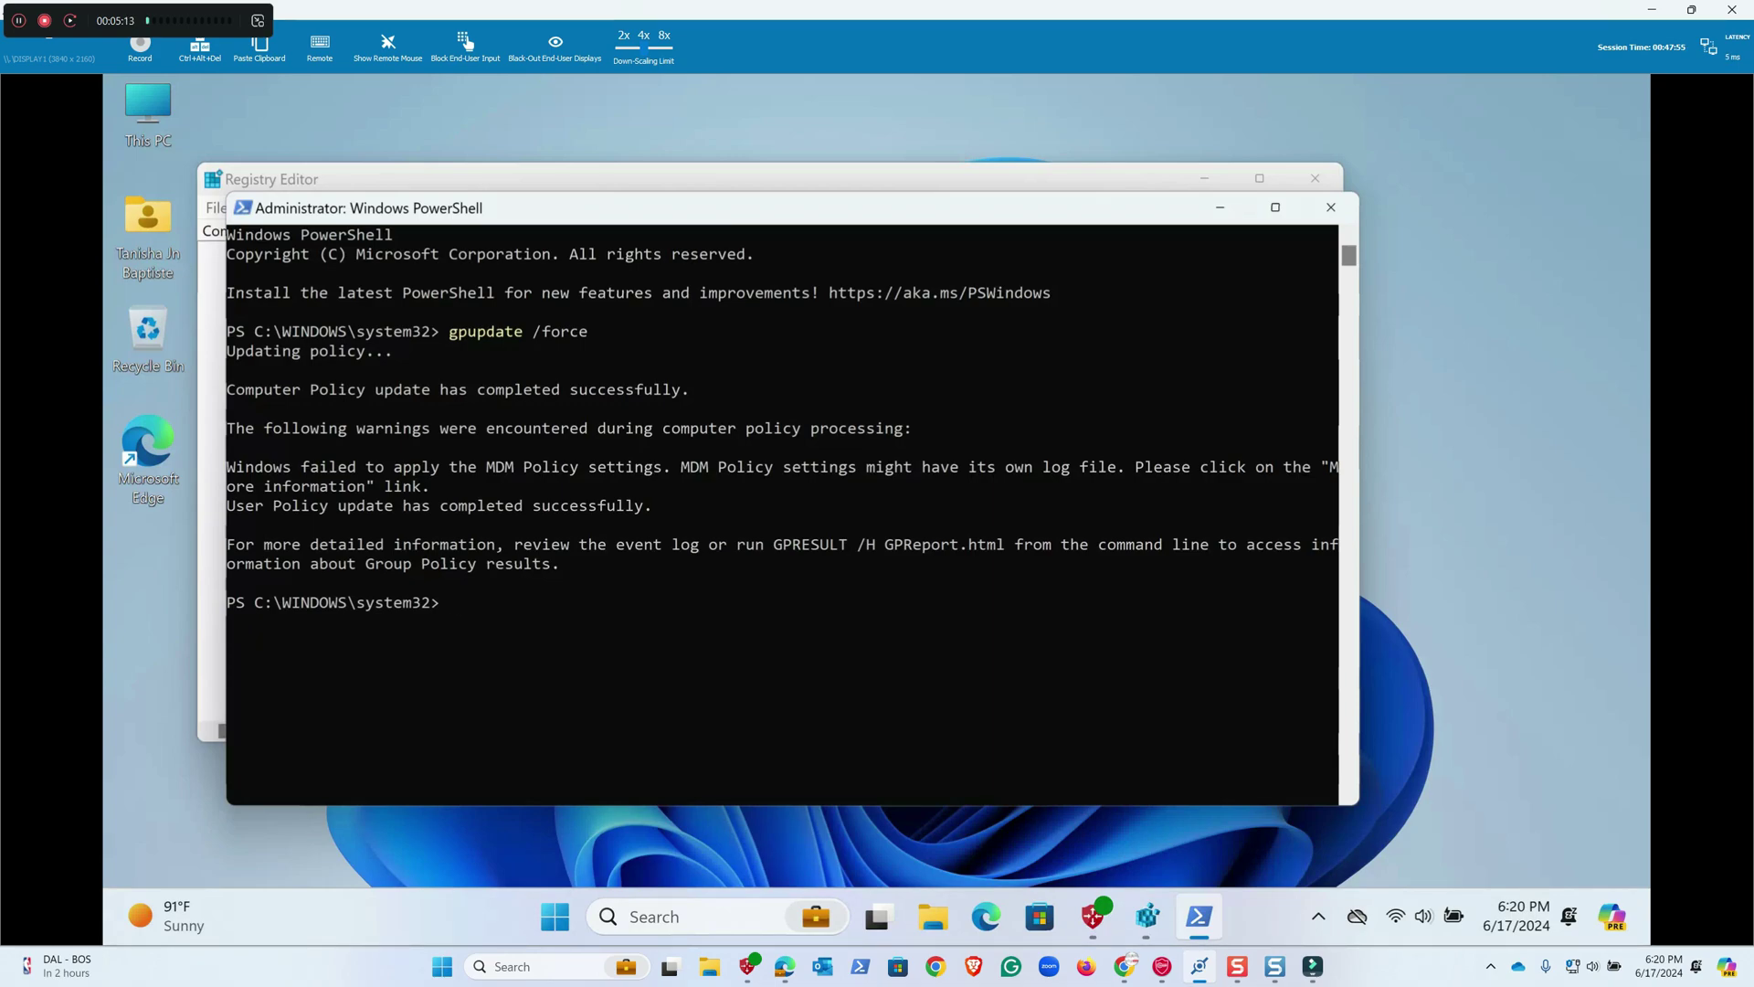
- Try to restart the computer immediately from PowerShell with the command shurdown /r /t 0
{"action": "left_click", "coordinate": [499, 641]}
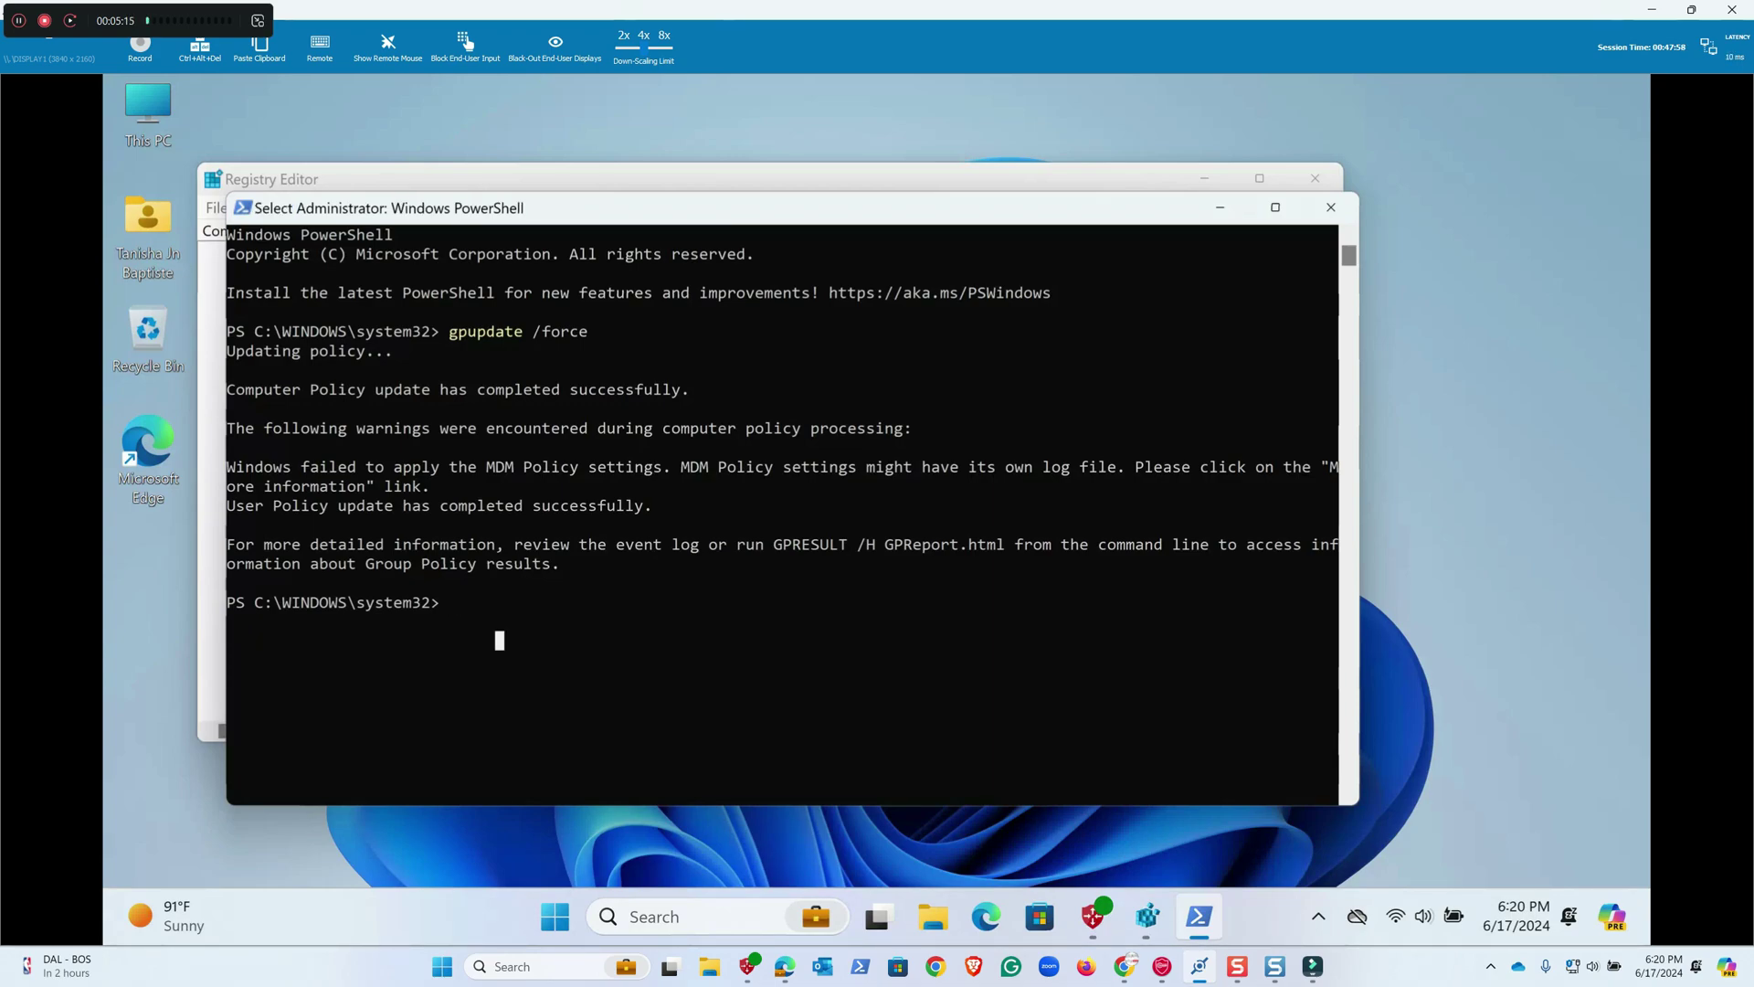
{"action": "type", "text": "shurdown /r"}
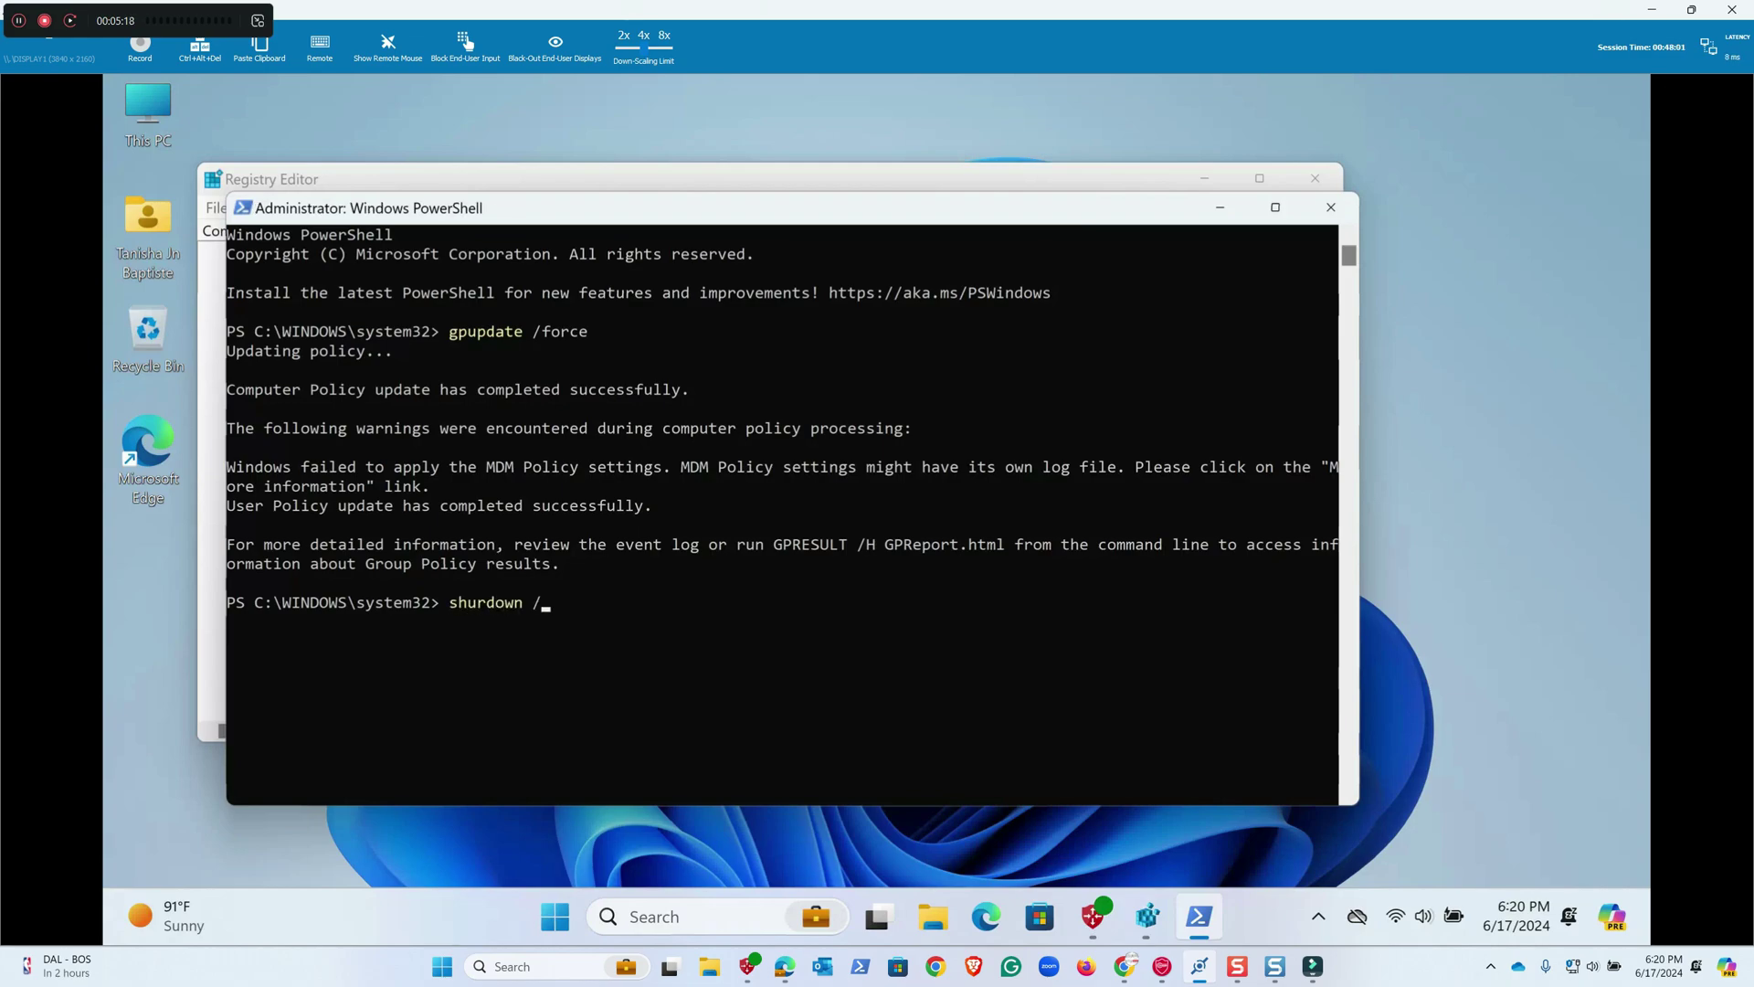
{"action": "key", "text": "BackSpace"}
{"action": "key", "text": "BackSpace"}
{"action": "type", "text": "/r"}
{"action": "type", "text": " /t 0"}
{"action": "key", "text": "Return"}
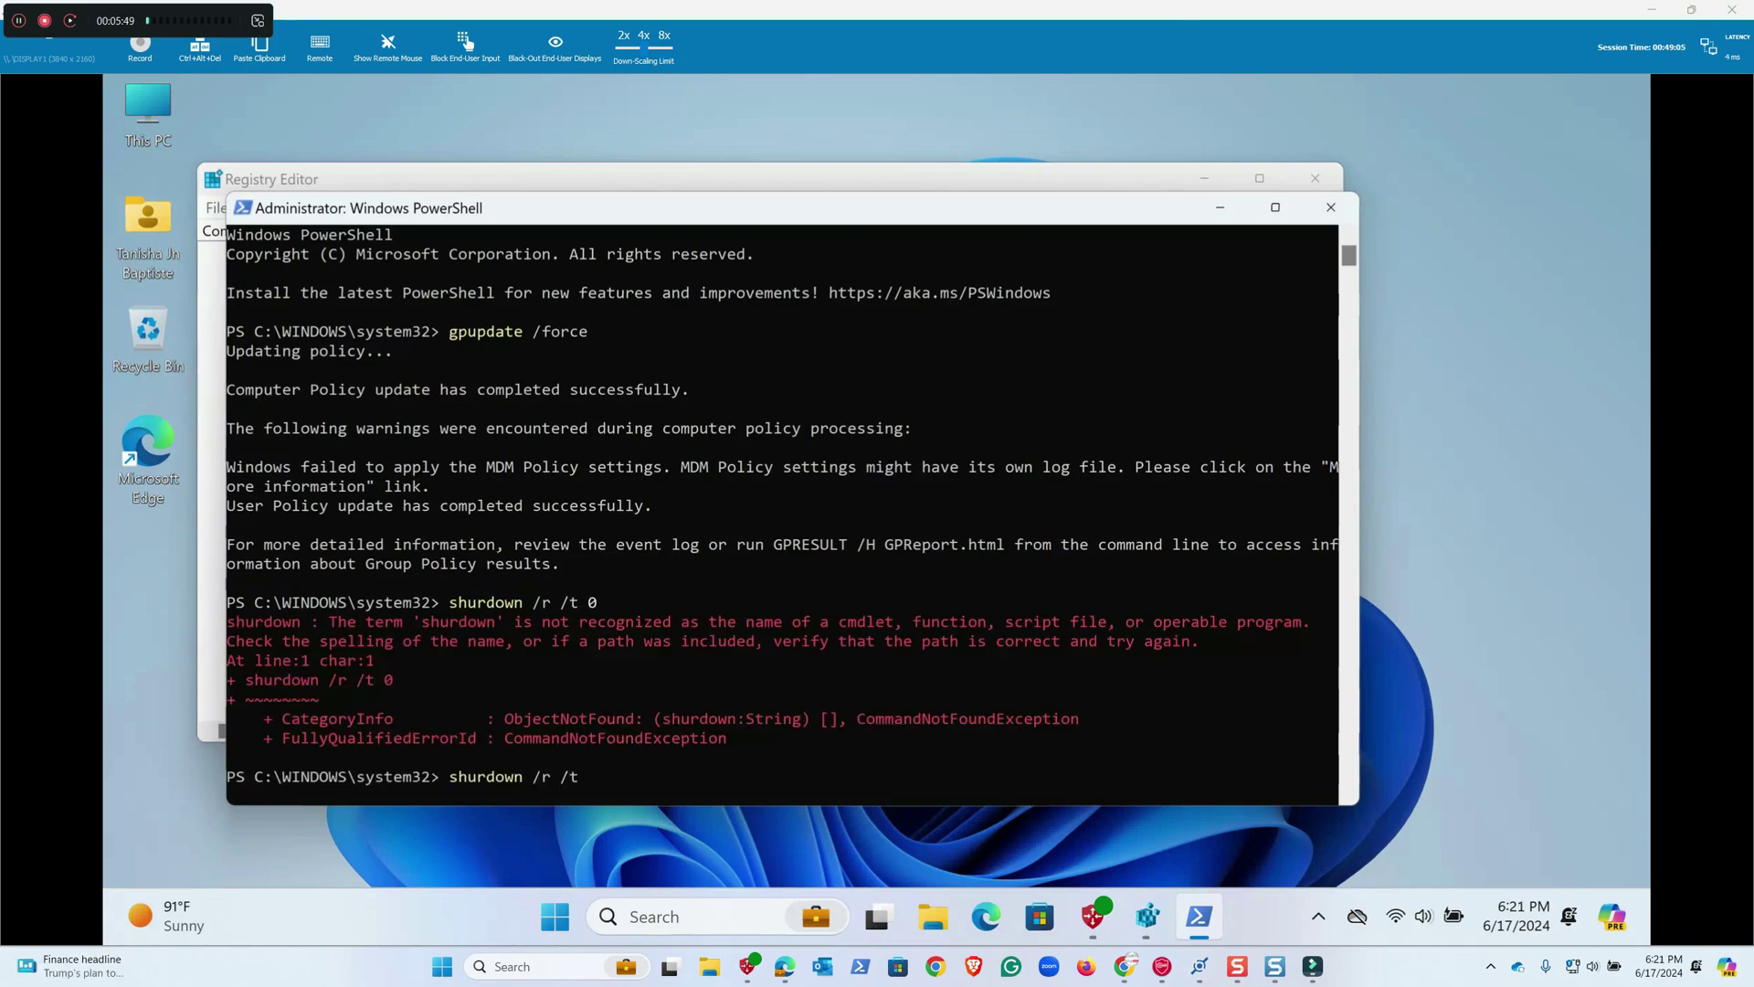
{"action": "type", "text": "0"}
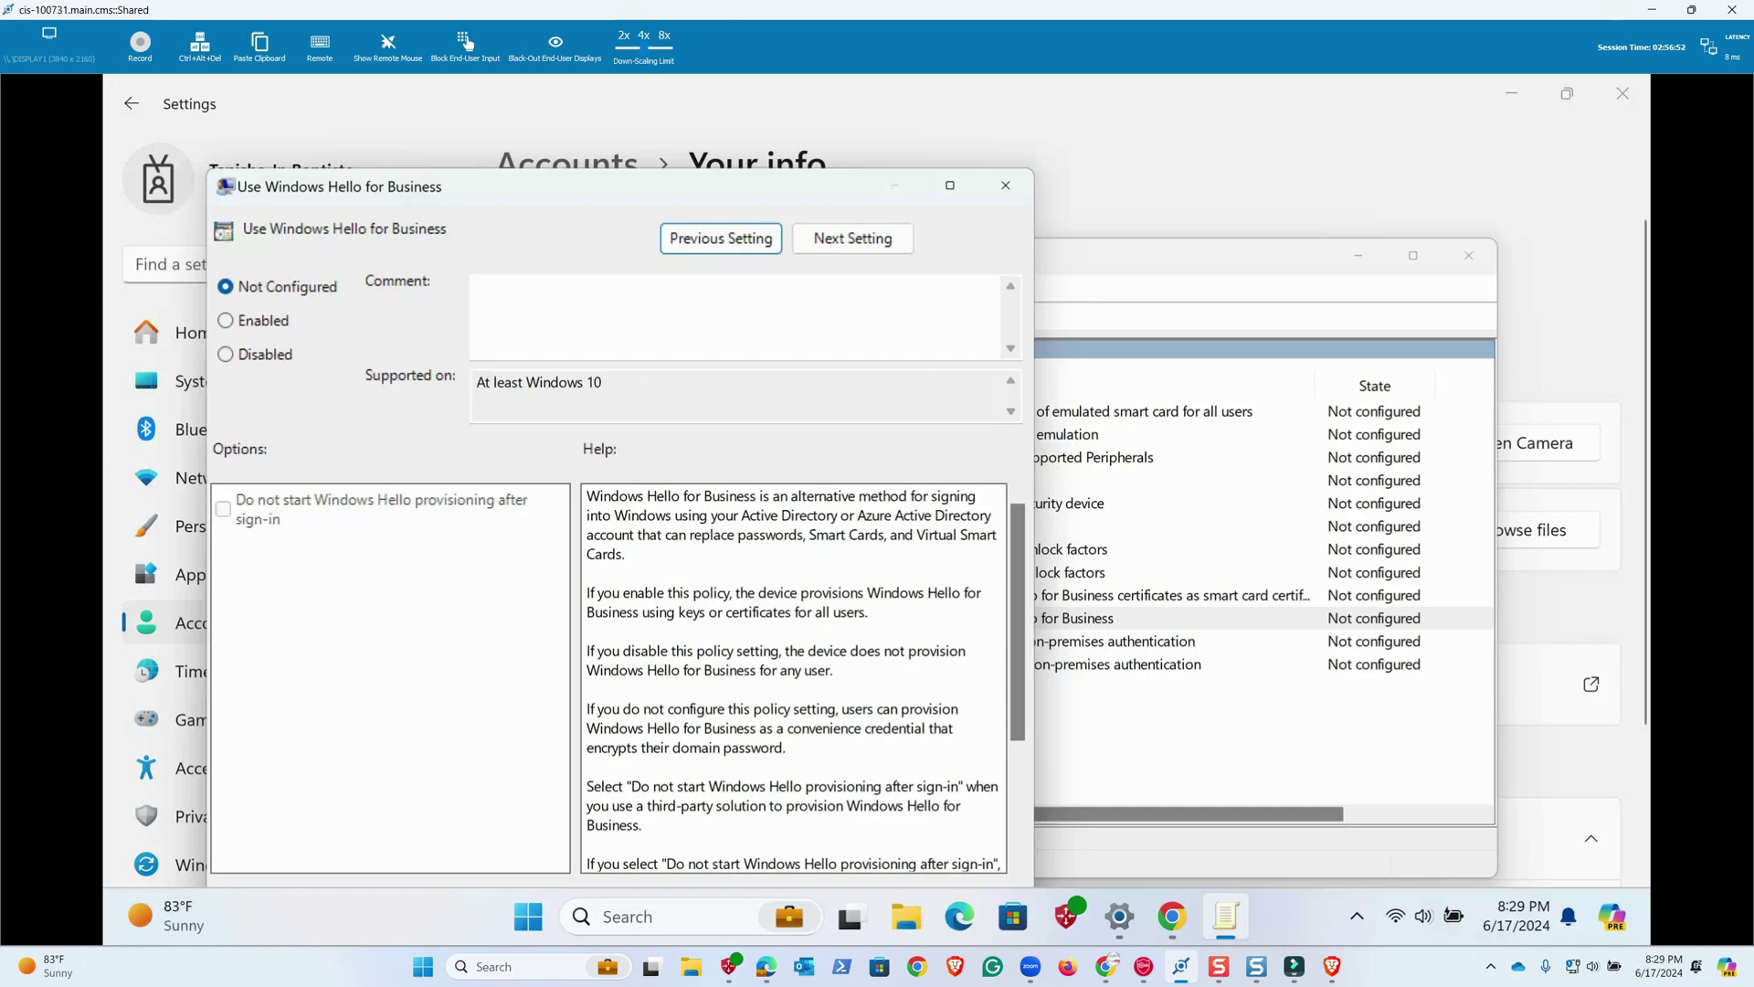
- Run gpedit.msc to open the Local Group Policy Editor and widen its tree pane
{"action": "left_click", "coordinate": [640, 917]}
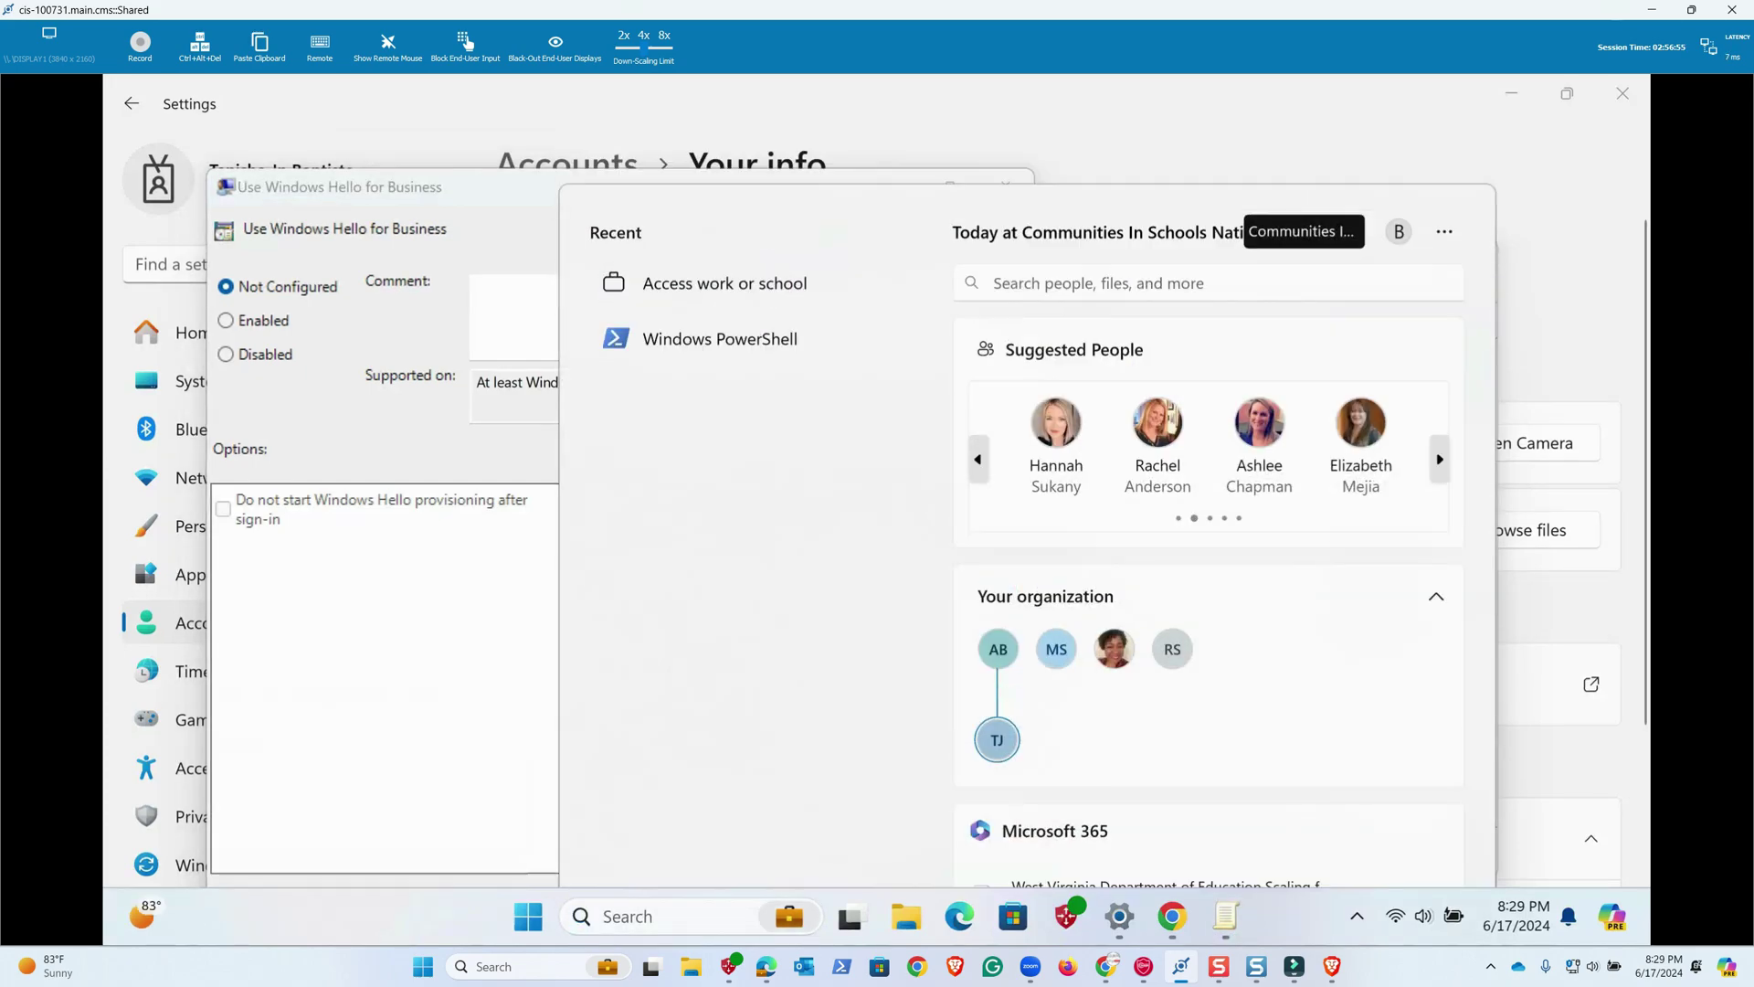
{"action": "key", "text": "super+r"}
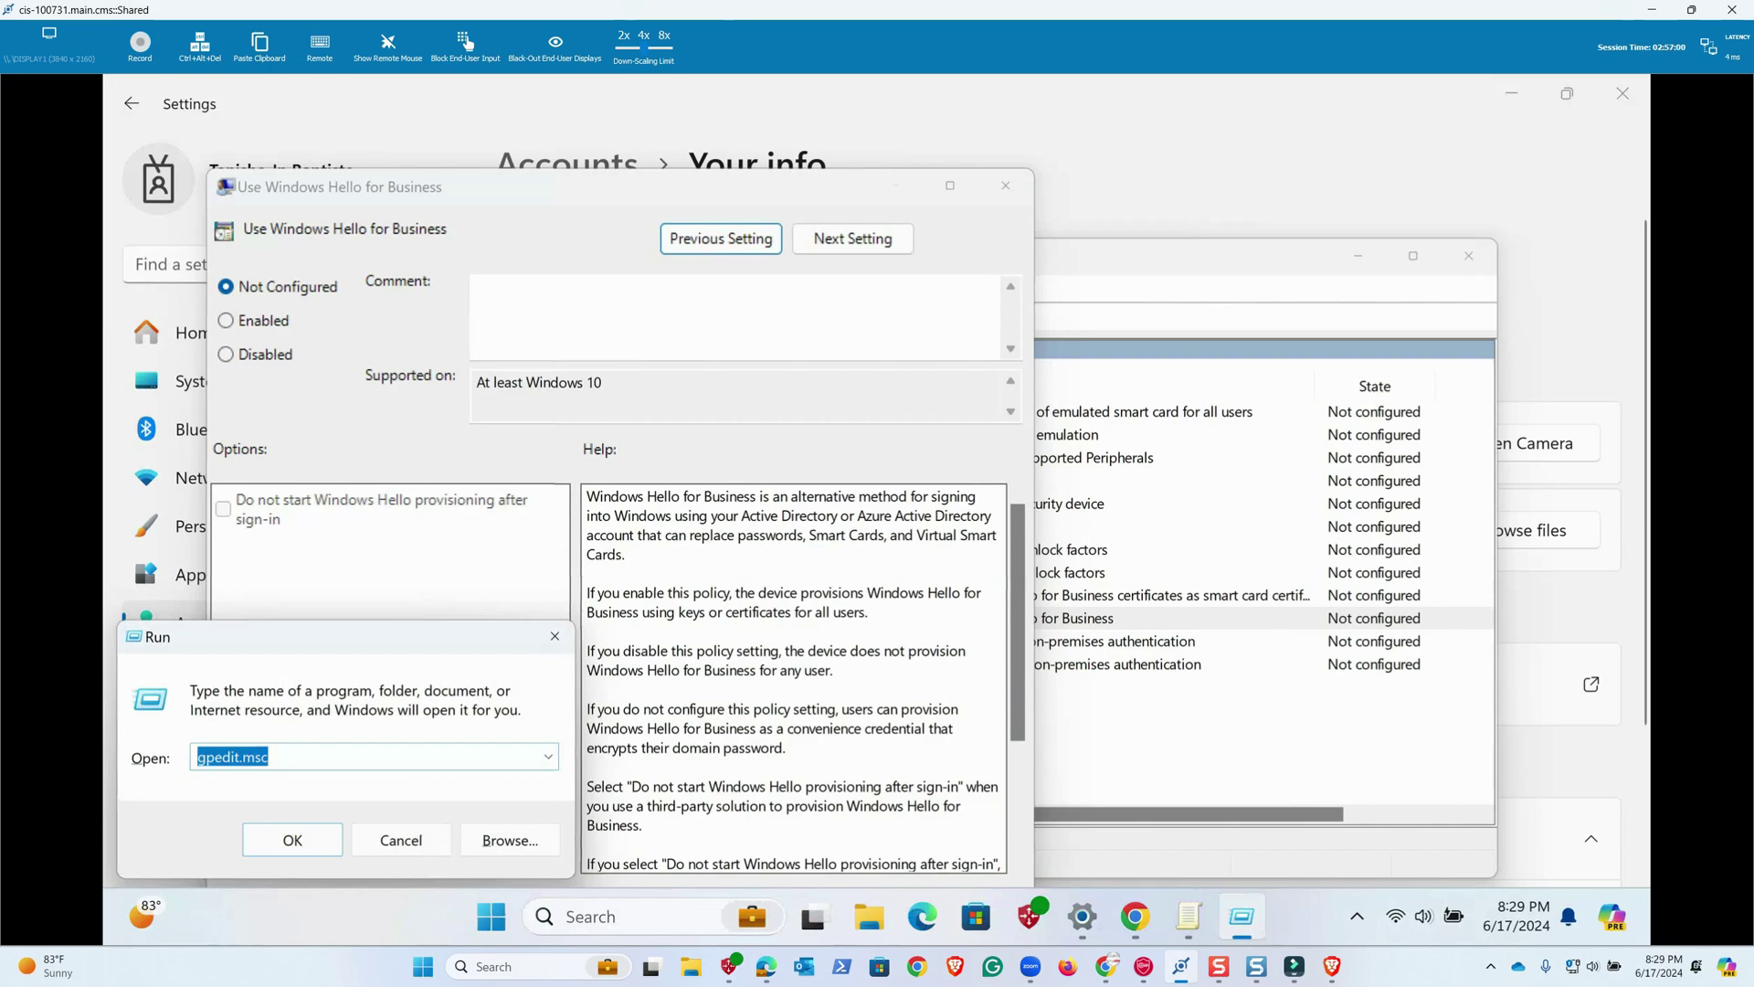
{"action": "key", "text": "Return"}
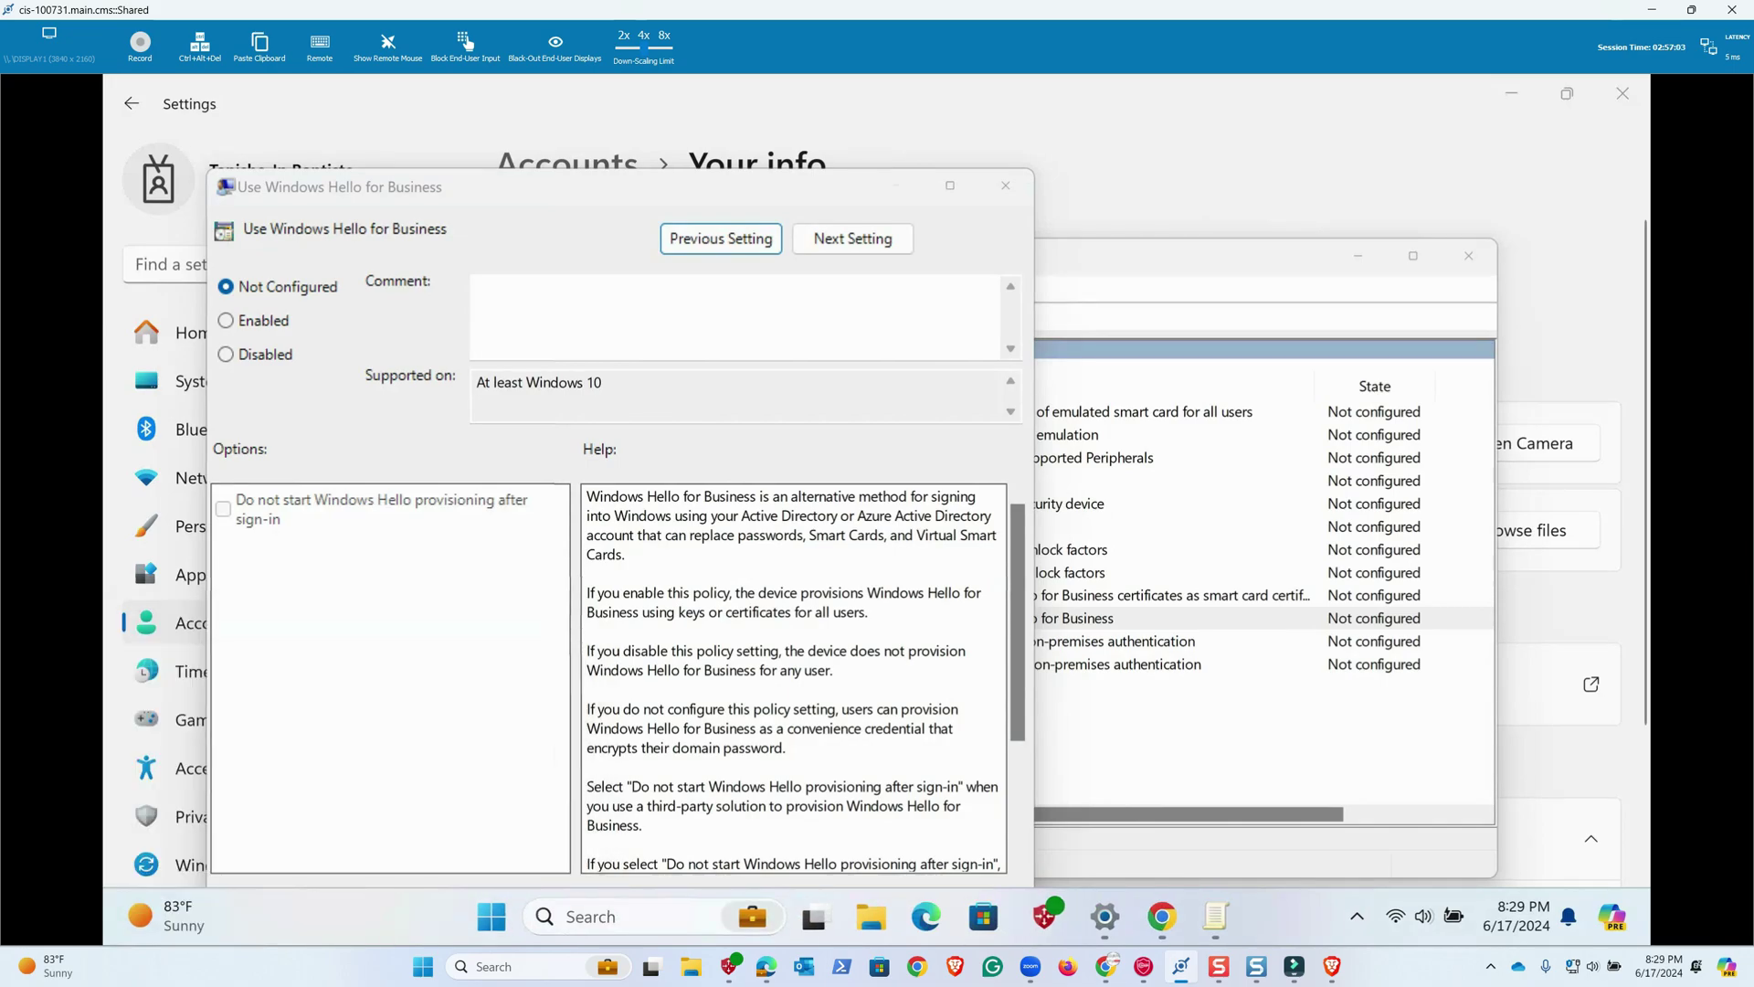
{"action": "left_click_drag", "start_coordinate": [489, 640], "coordinate": [636, 640]}
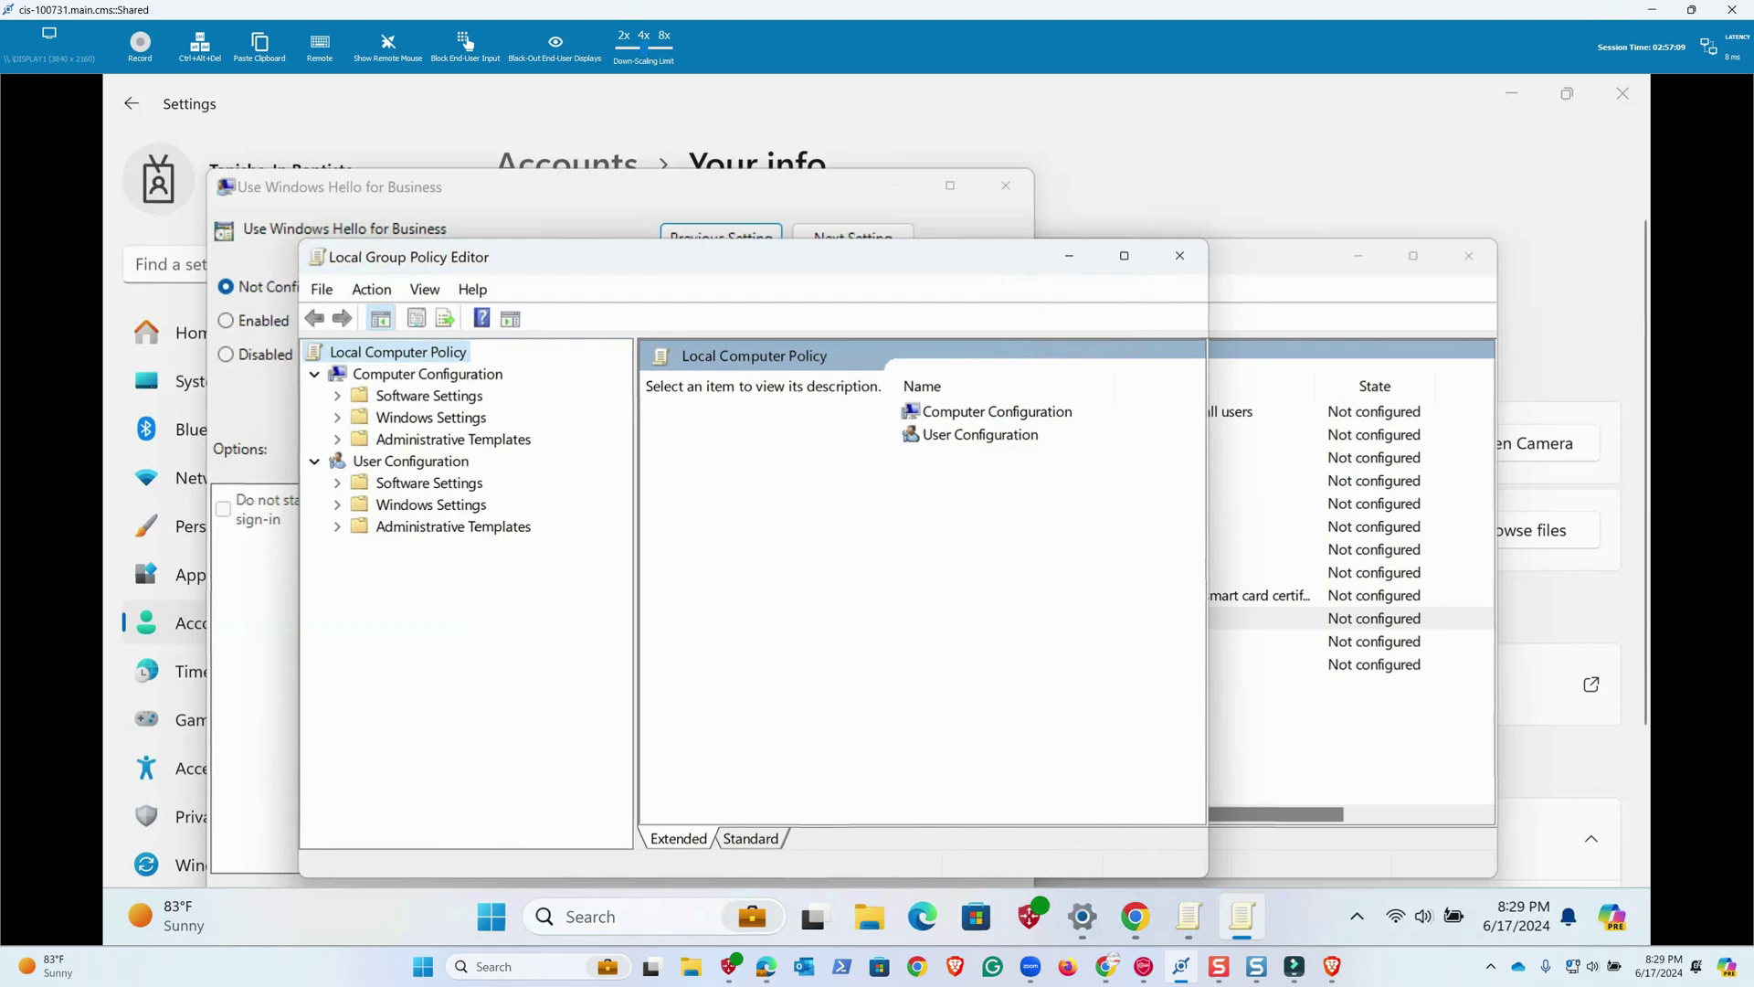
- Browse Computer Configuration > Administrative Templates > Windows Components and select the Windows Hello for Business folder
{"action": "left_click", "coordinate": [428, 375]}
{"action": "double_click", "coordinate": [999, 457]}
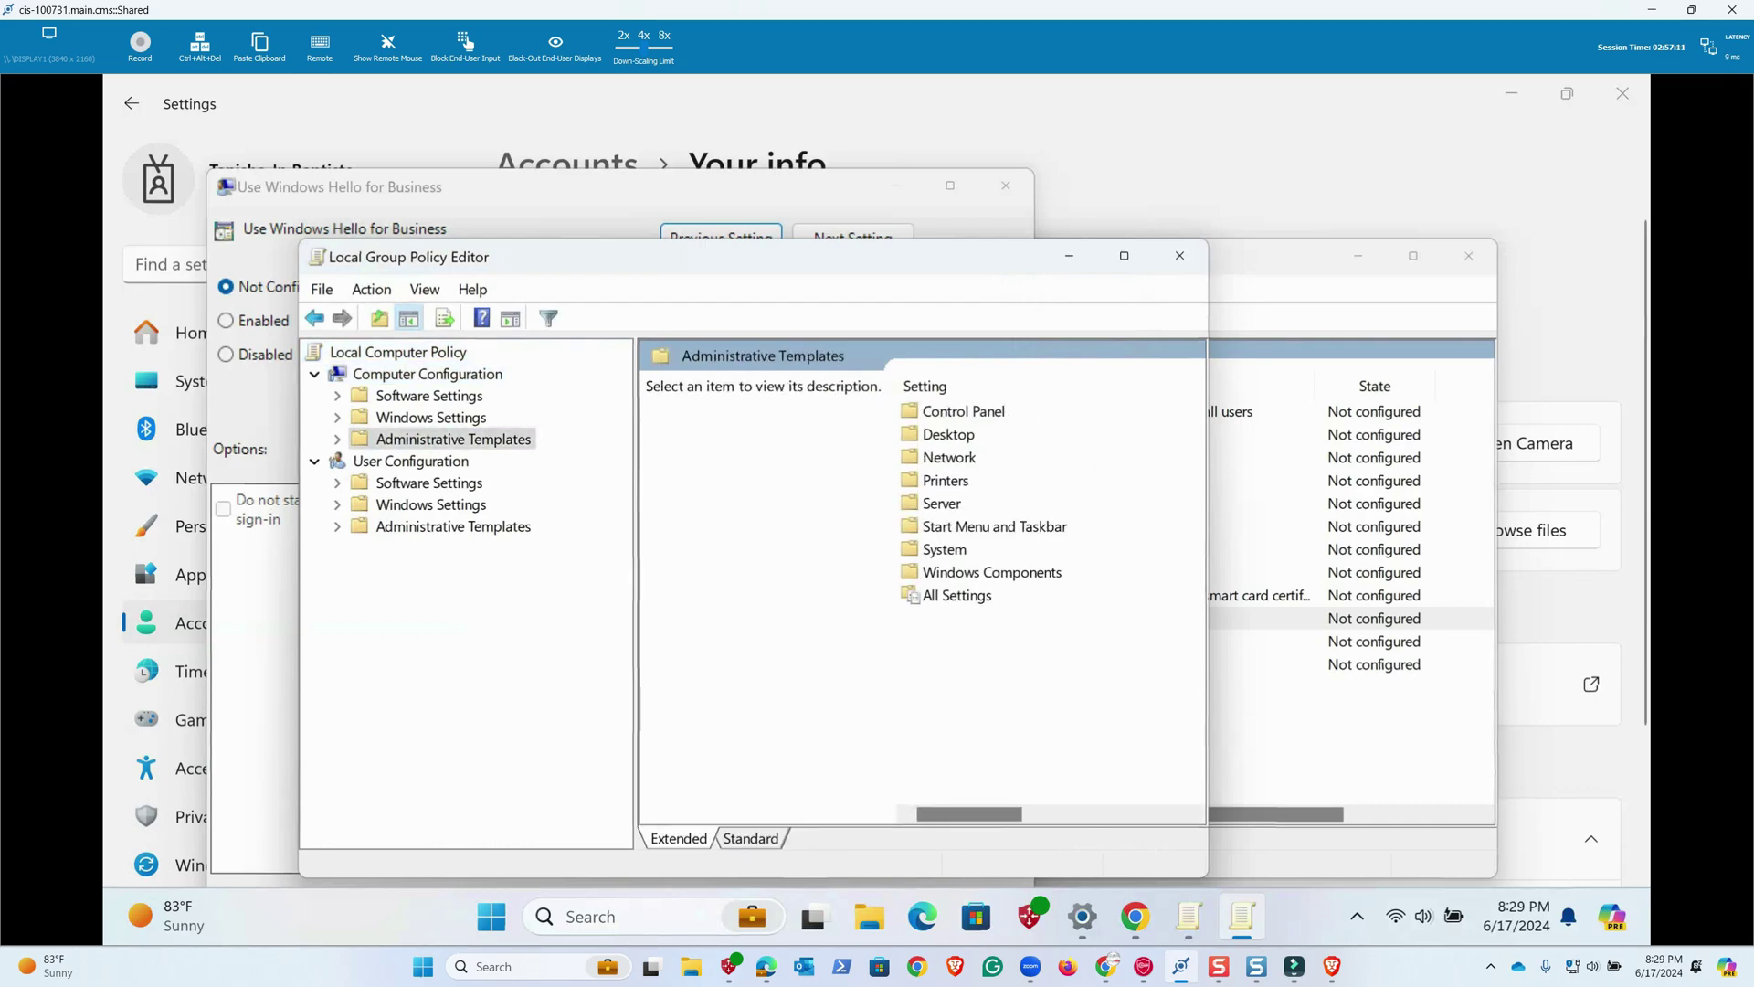
{"action": "double_click", "coordinate": [991, 573]}
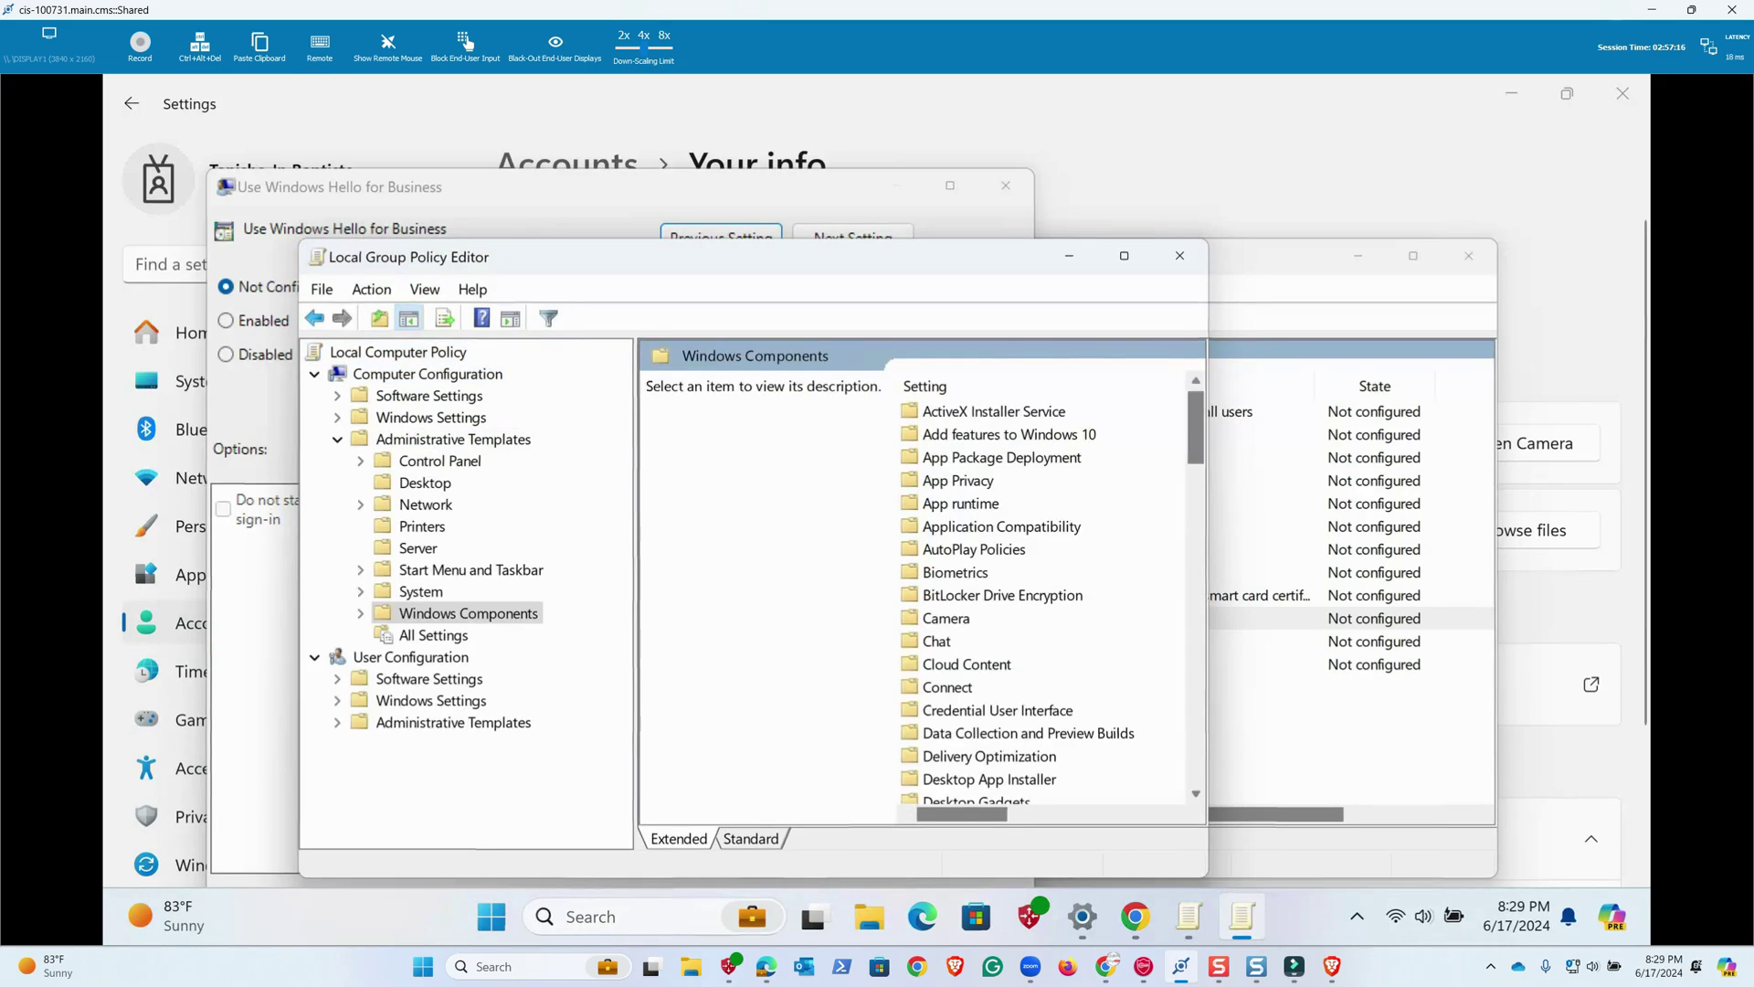
{"action": "scroll", "coordinate": [992, 573], "scroll_direction": "down", "scroll_amount": 7}
{"action": "scroll", "coordinate": [1042, 584], "scroll_direction": "down", "scroll_amount": 4}
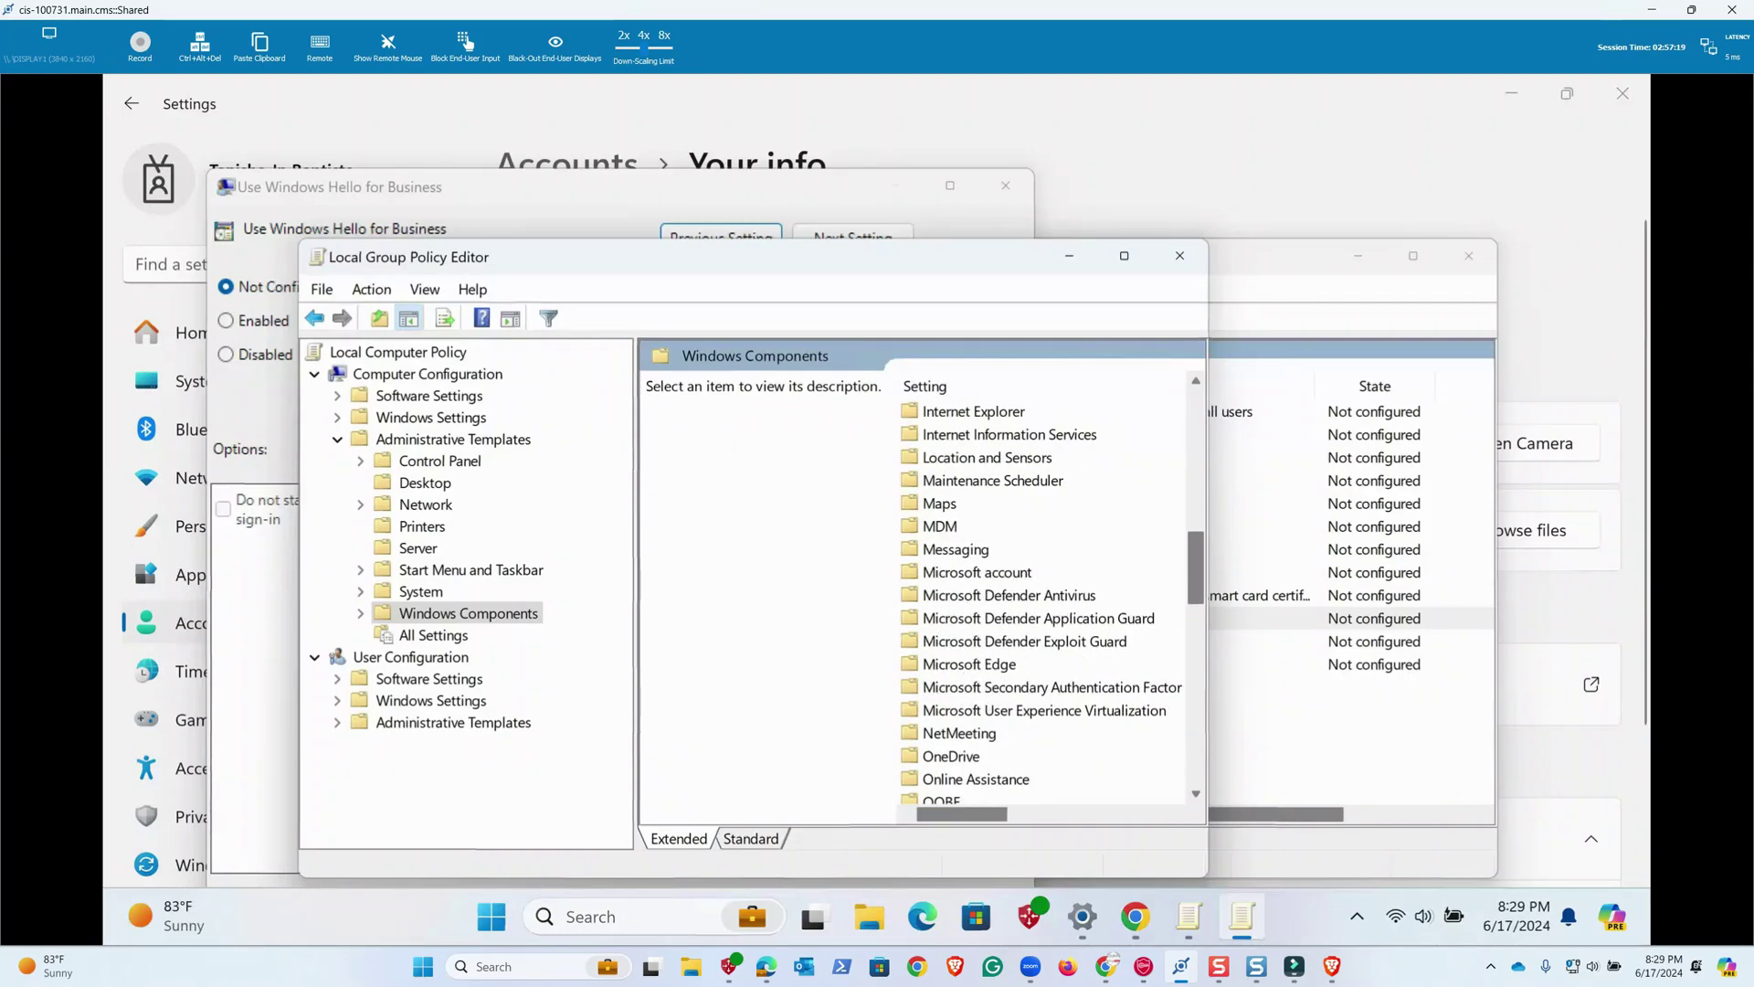
{"action": "scroll", "coordinate": [1005, 572], "scroll_direction": "down", "scroll_amount": 5}
{"action": "left_click", "coordinate": [1004, 573]}
{"action": "key", "text": "w"}
{"action": "key", "text": "w"}
{"action": "key", "text": "w"}
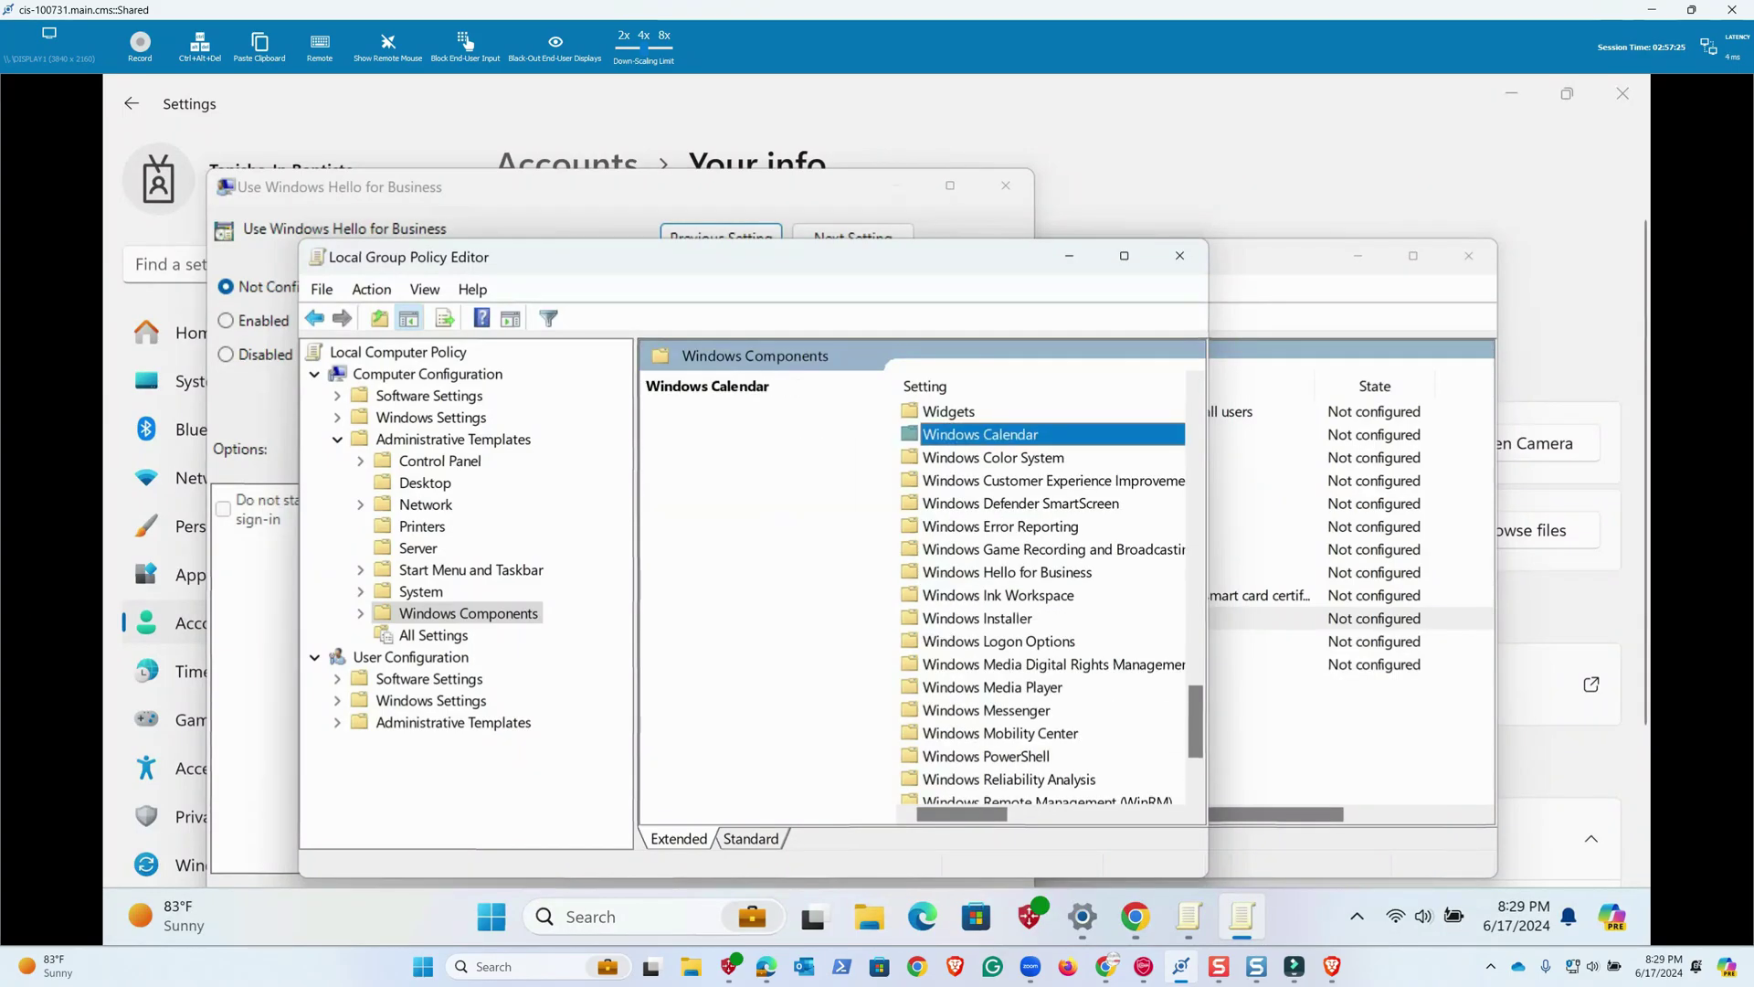
{"action": "left_click", "coordinate": [1005, 572]}
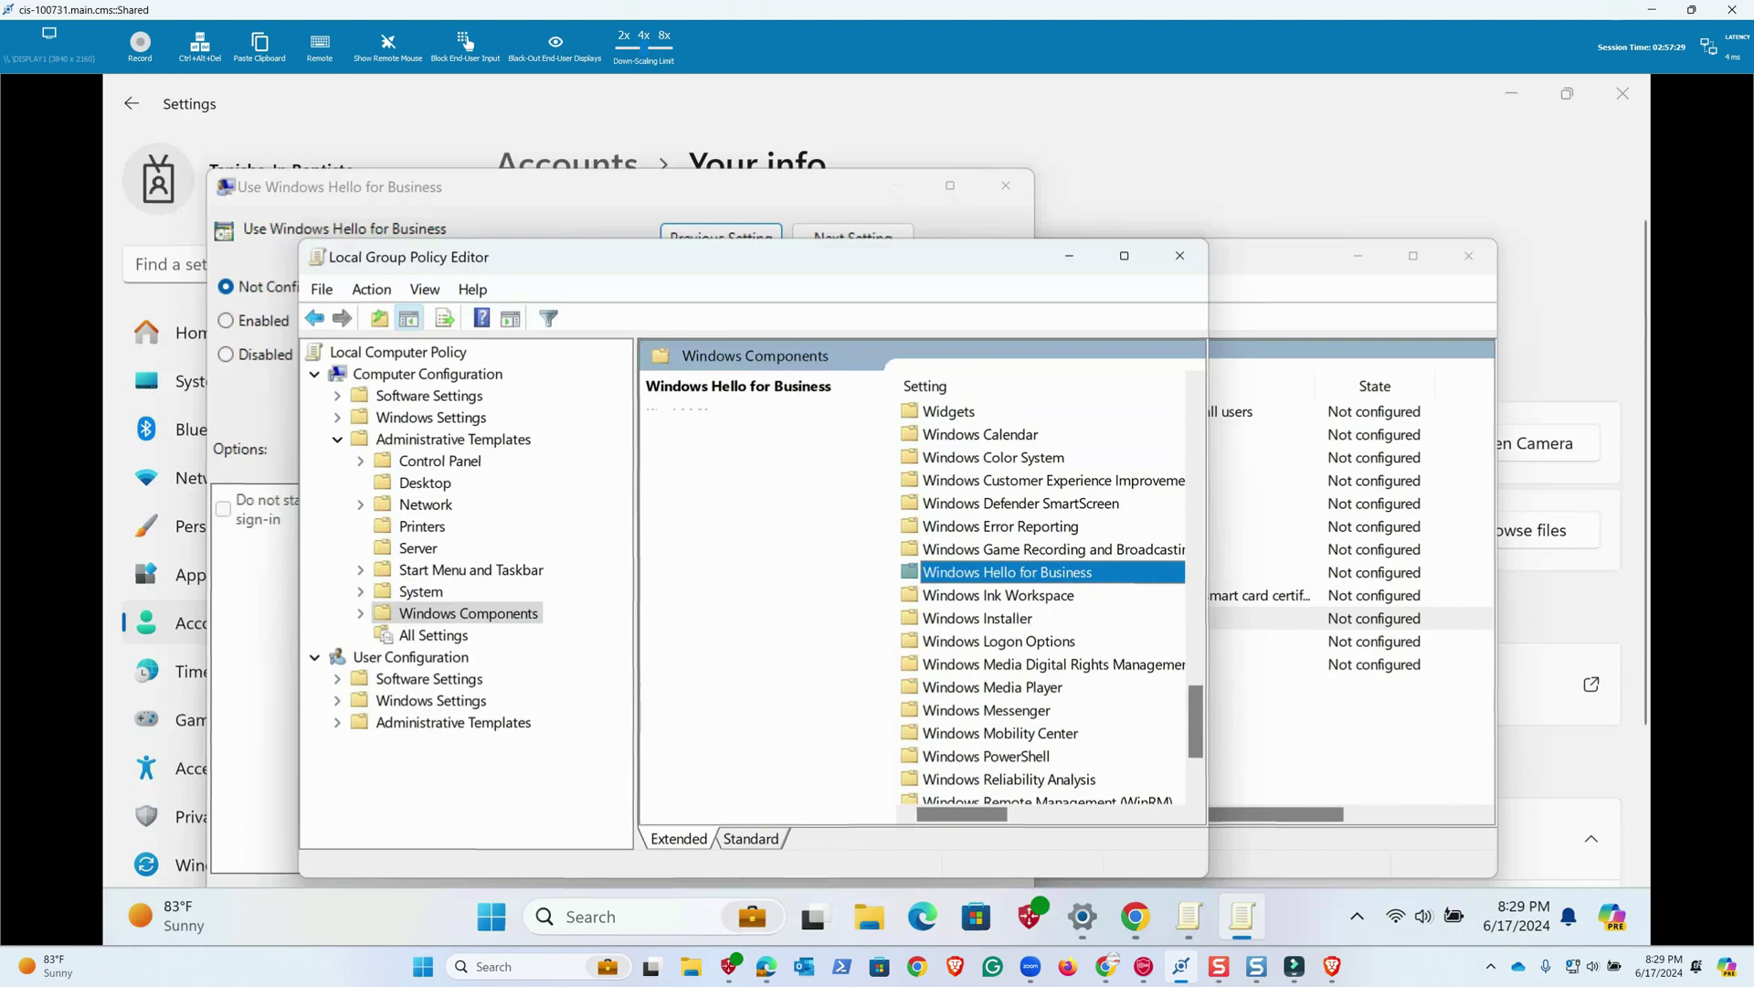
- Switch to the already open policy editor window, reopen the Use Windows Hello for Business policy and set it to Disabled
{"action": "left_click", "coordinate": [1188, 917]}
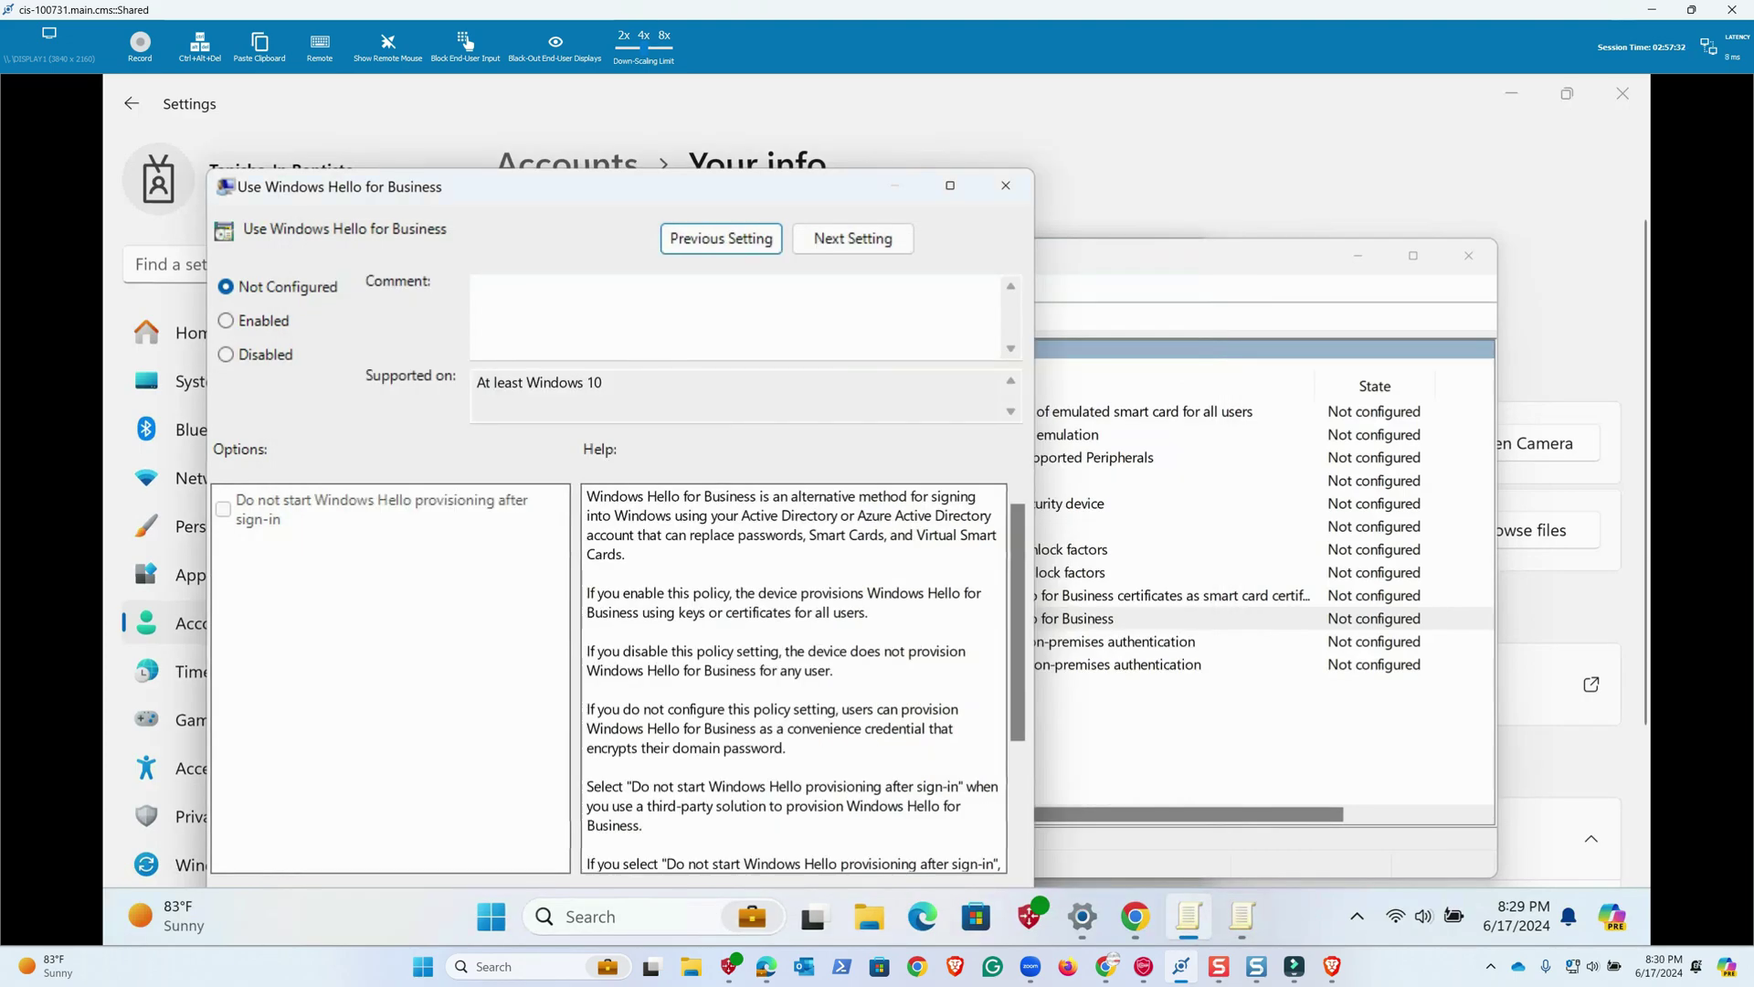
{"action": "left_click", "coordinate": [1006, 185]}
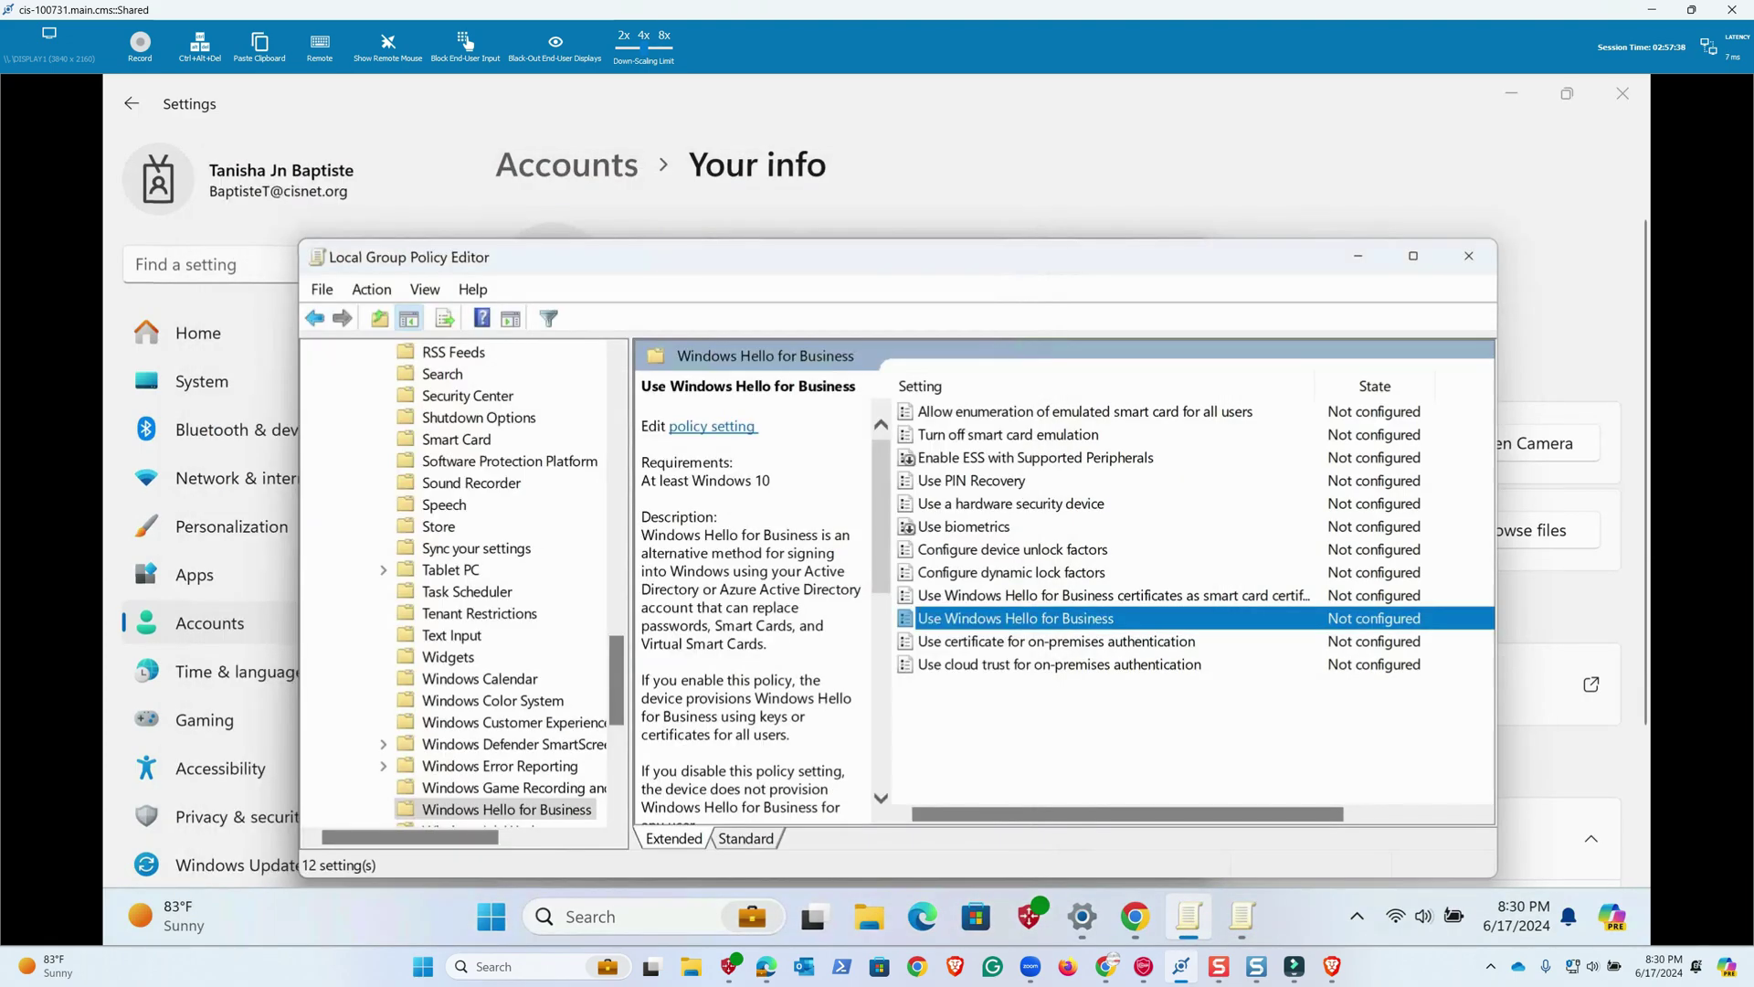
{"action": "double_click", "coordinate": [1016, 618]}
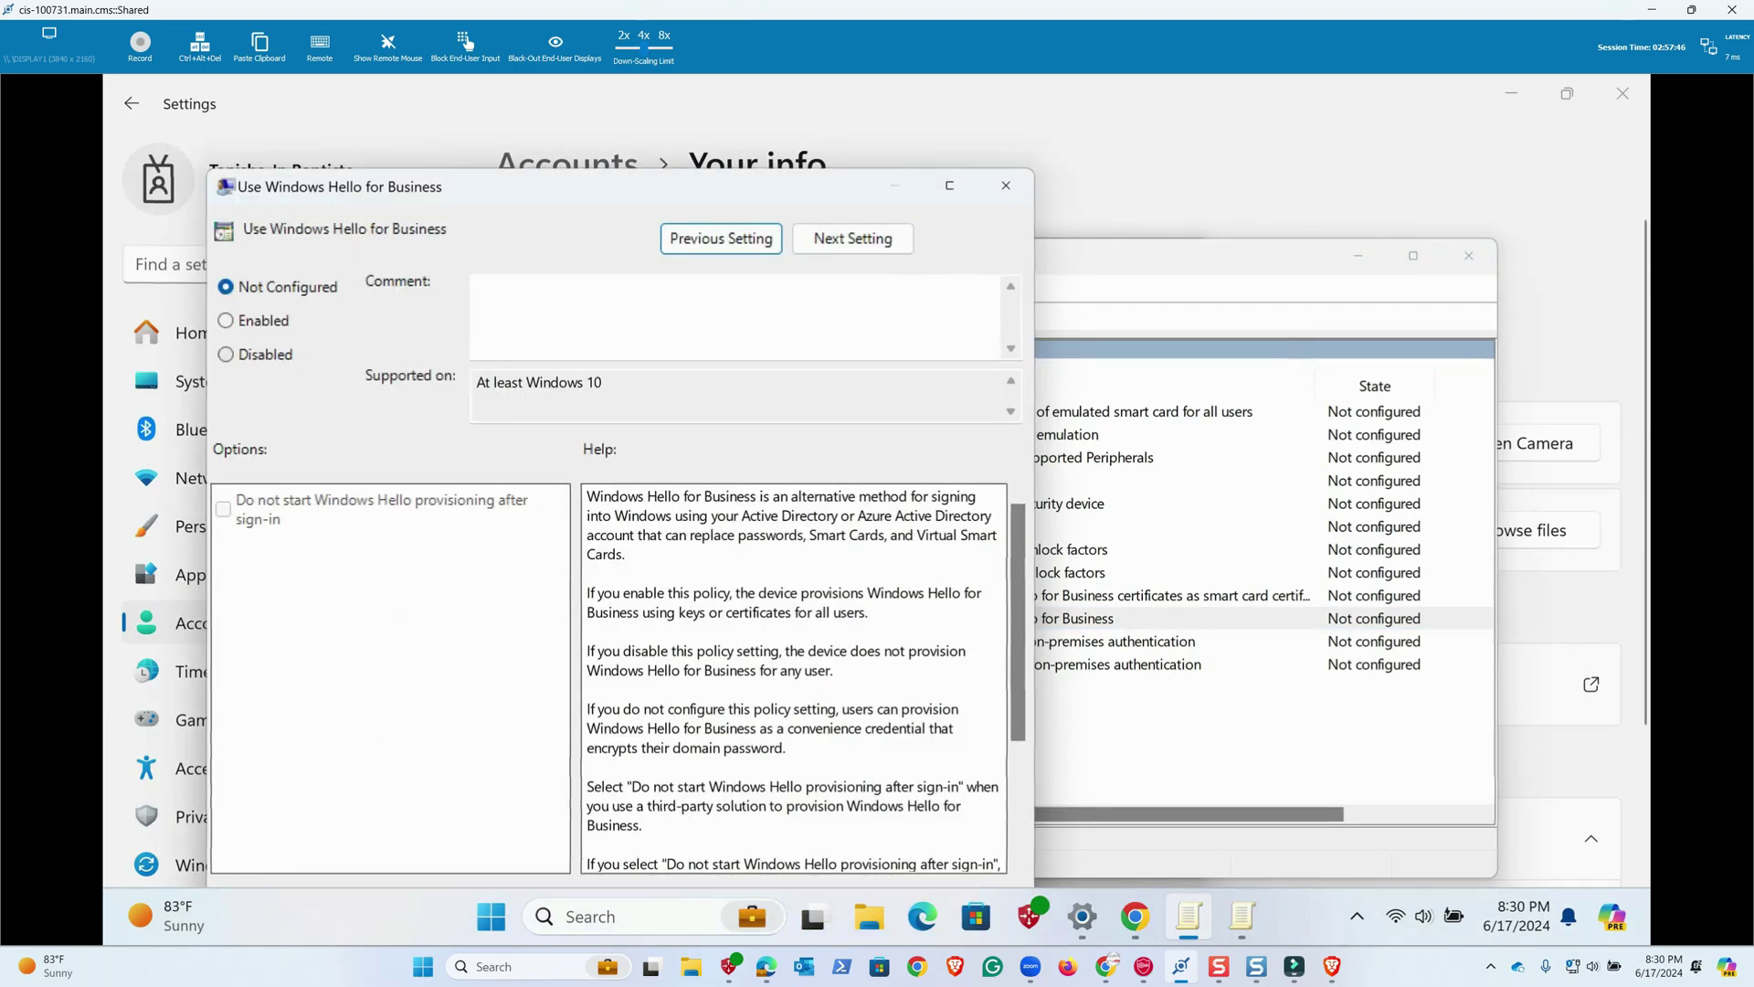
{"action": "left_click", "coordinate": [225, 354]}
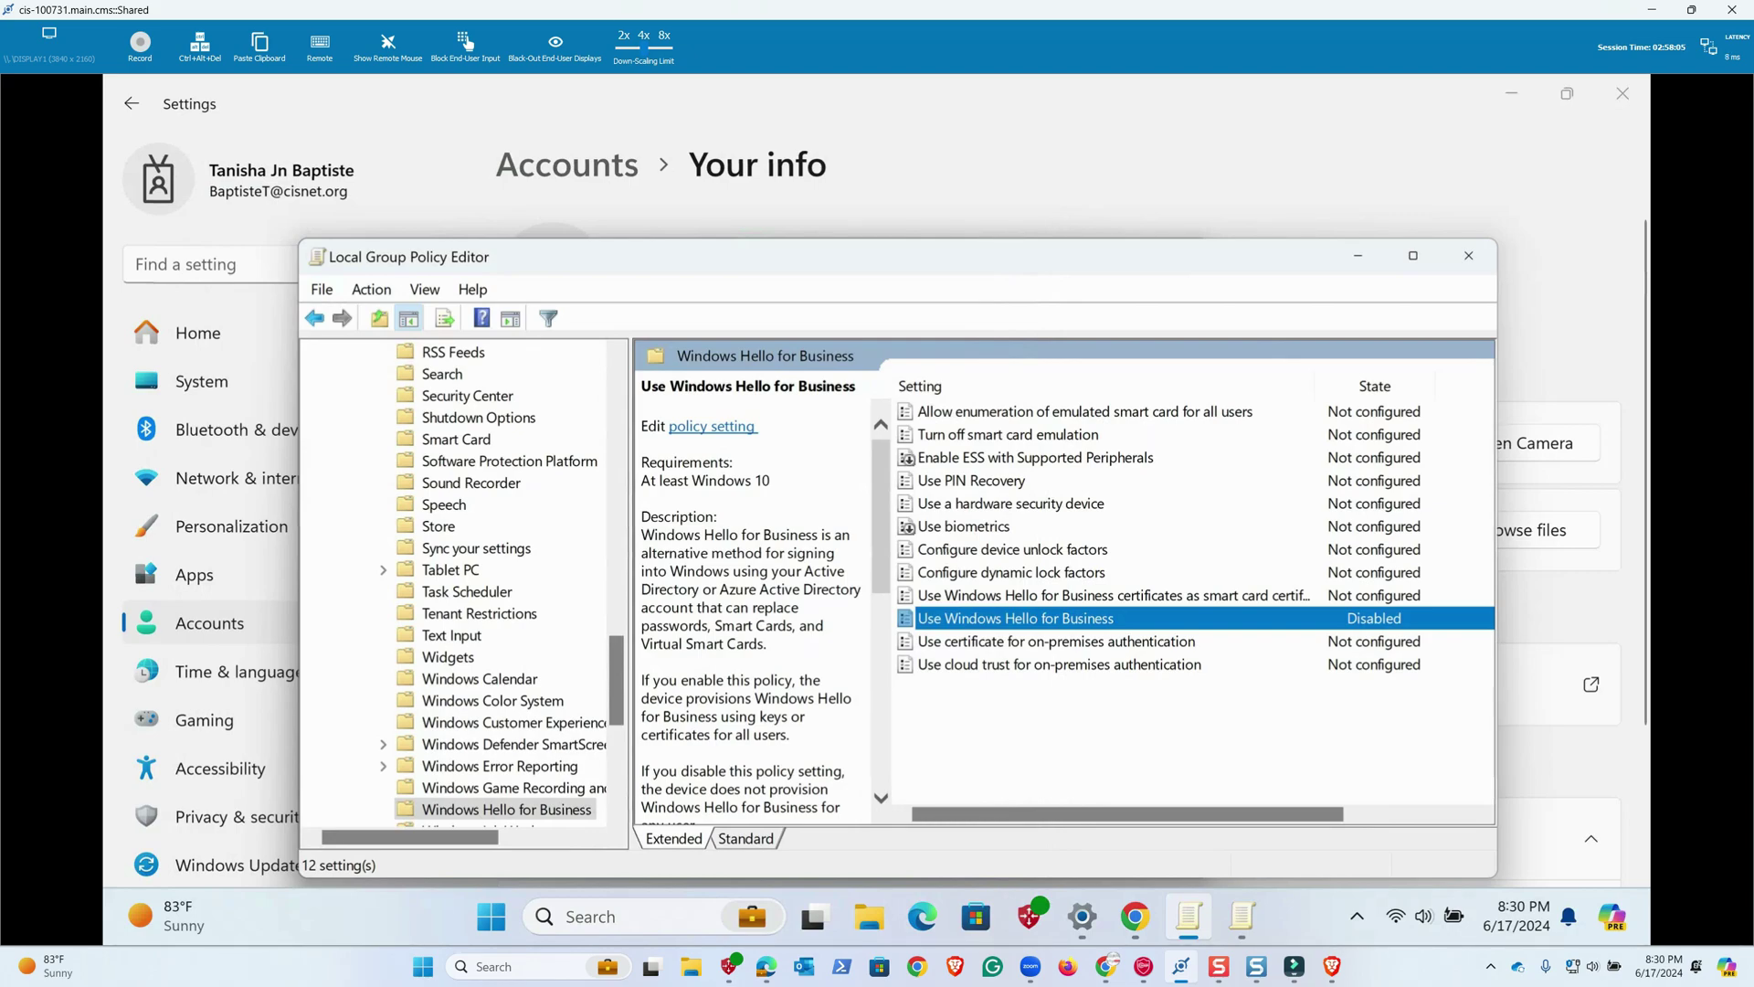
- Search for PowerShell and open Windows PowerShell as administrator, allowing it to make changes to the device
{"action": "left_click", "coordinate": [630, 916]}
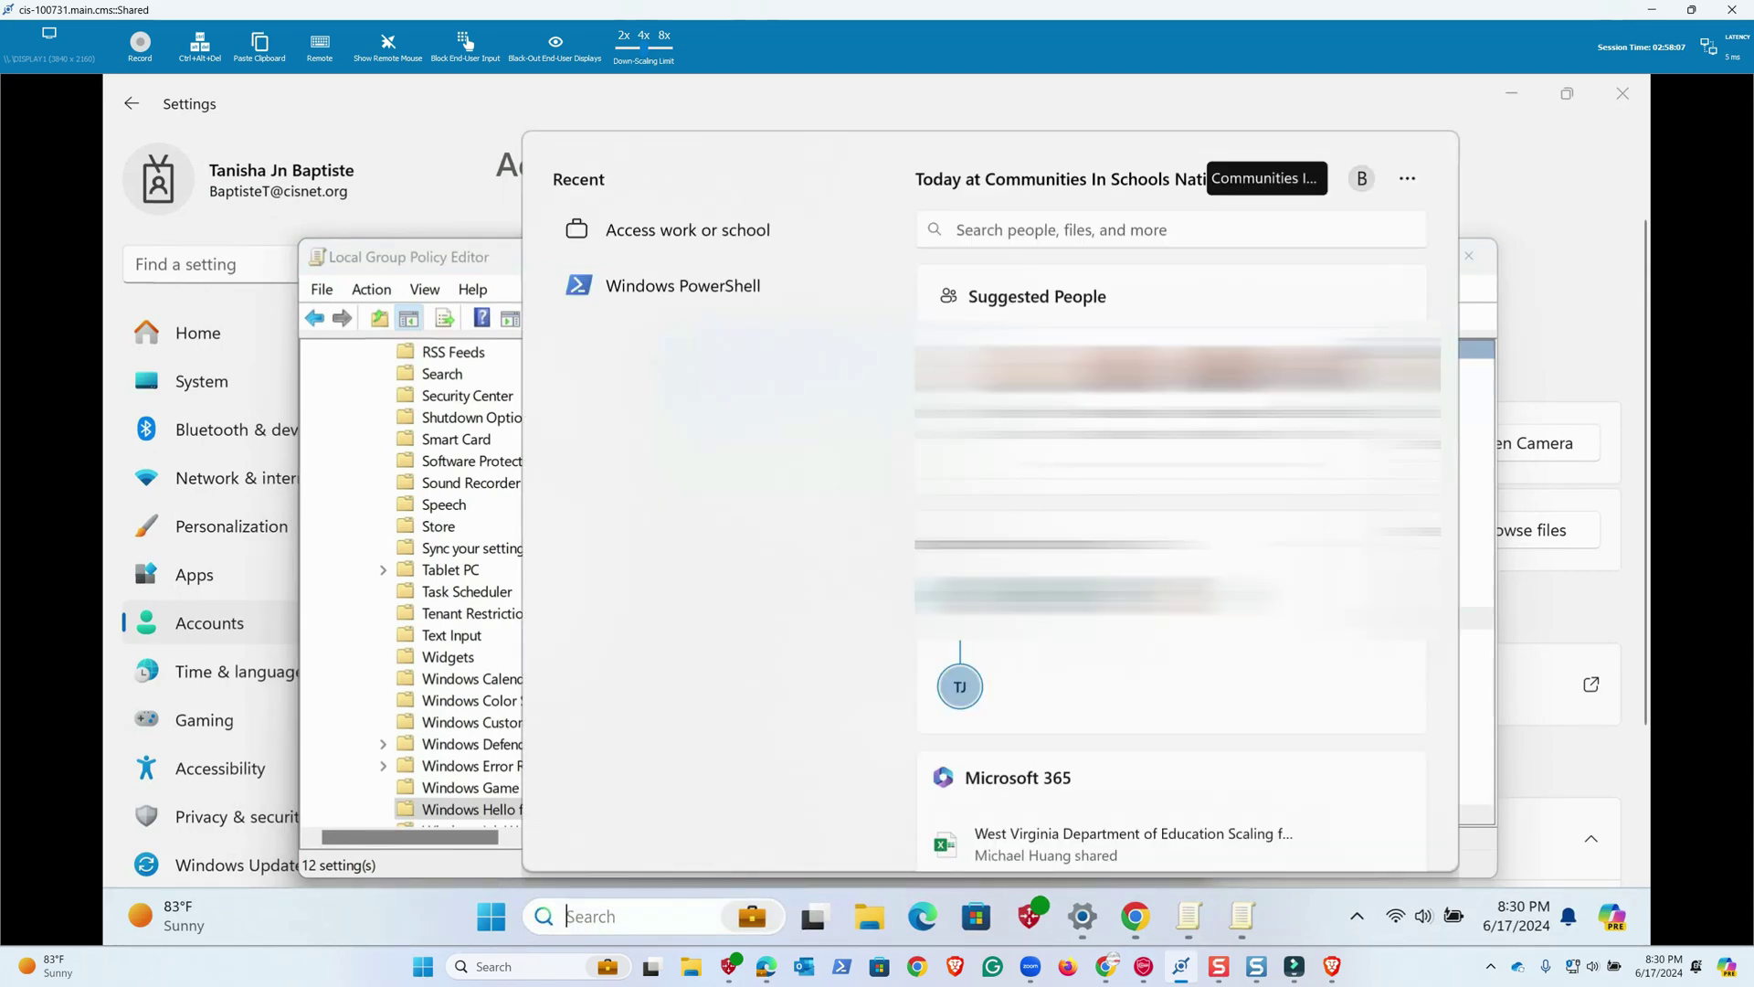
{"action": "type", "text": "powe"}
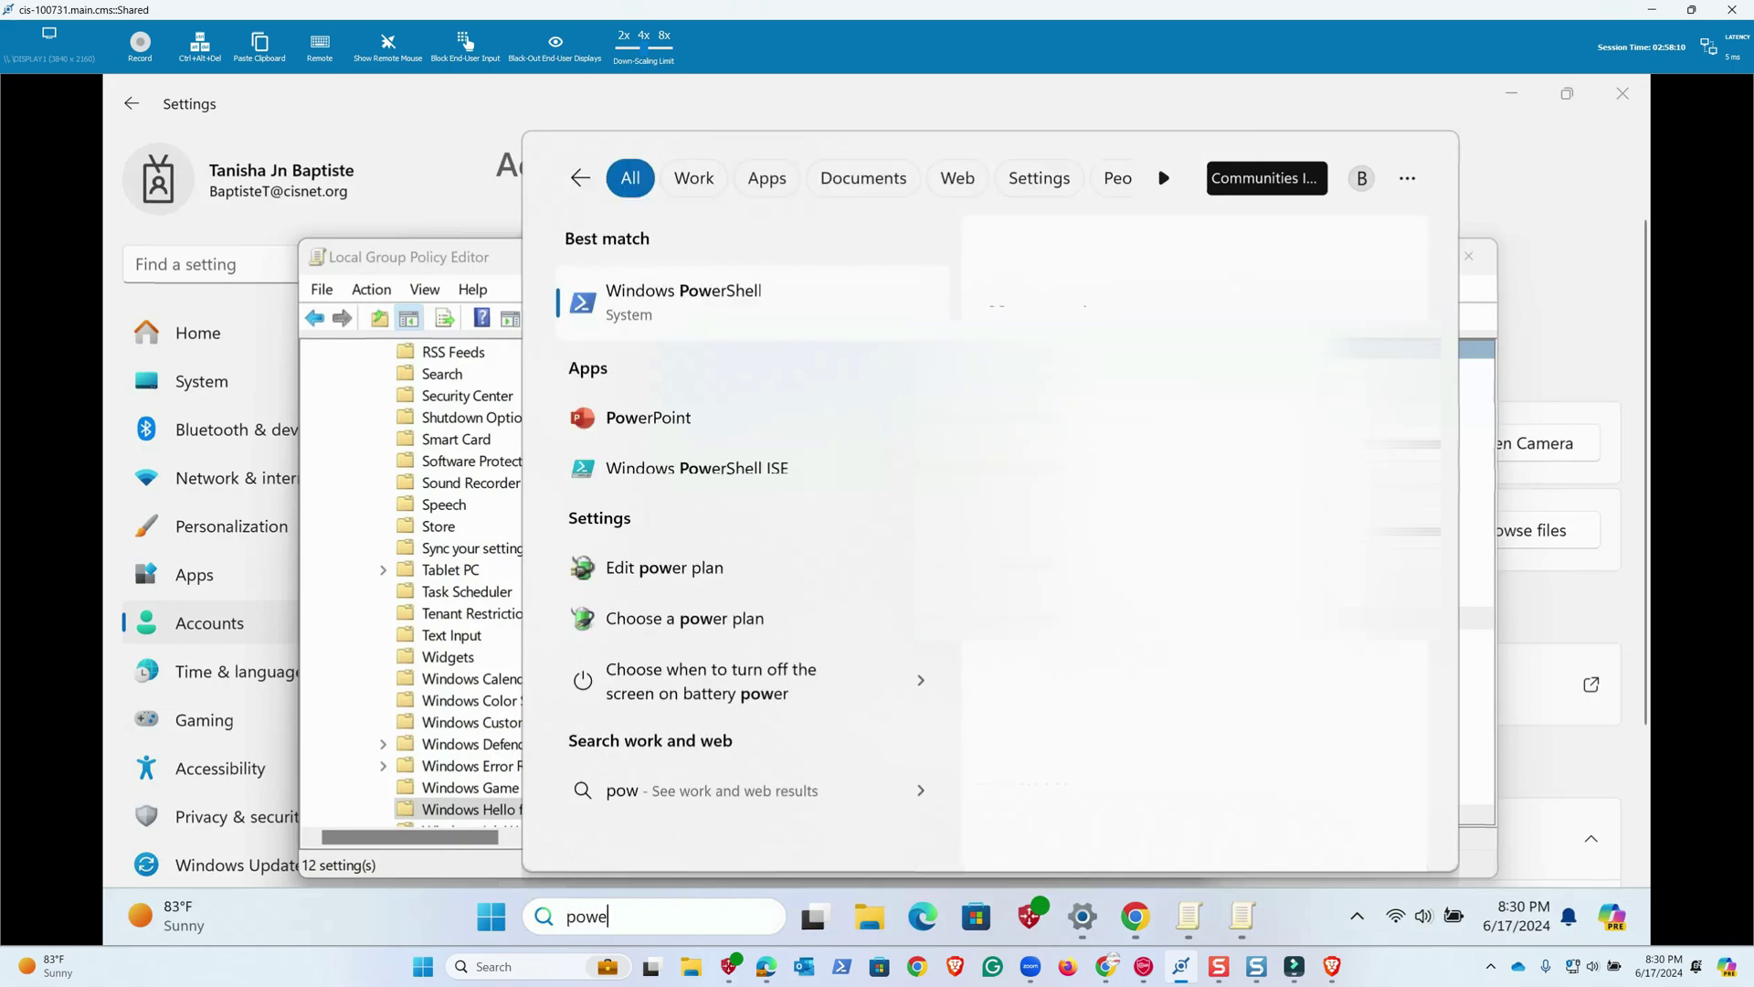
{"action": "key", "text": "Down"}
{"action": "key", "text": "ctrl+shift+Return"}
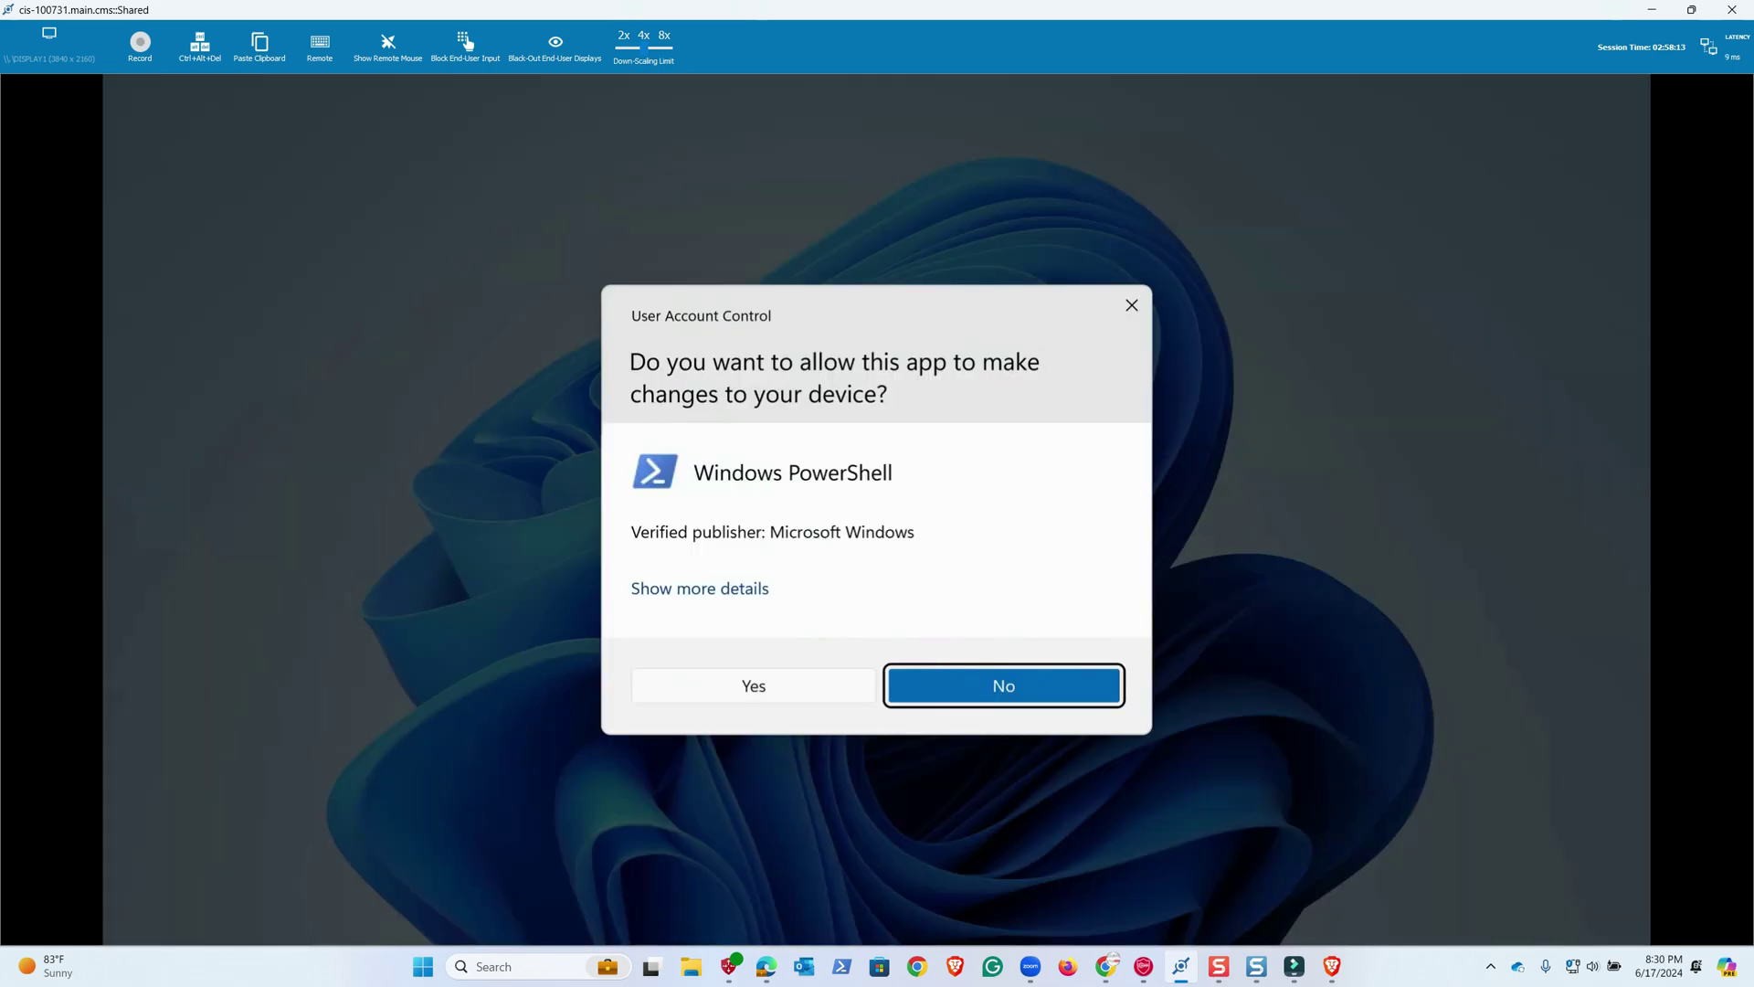
{"action": "key", "text": "Left"}
{"action": "key", "text": "Return"}
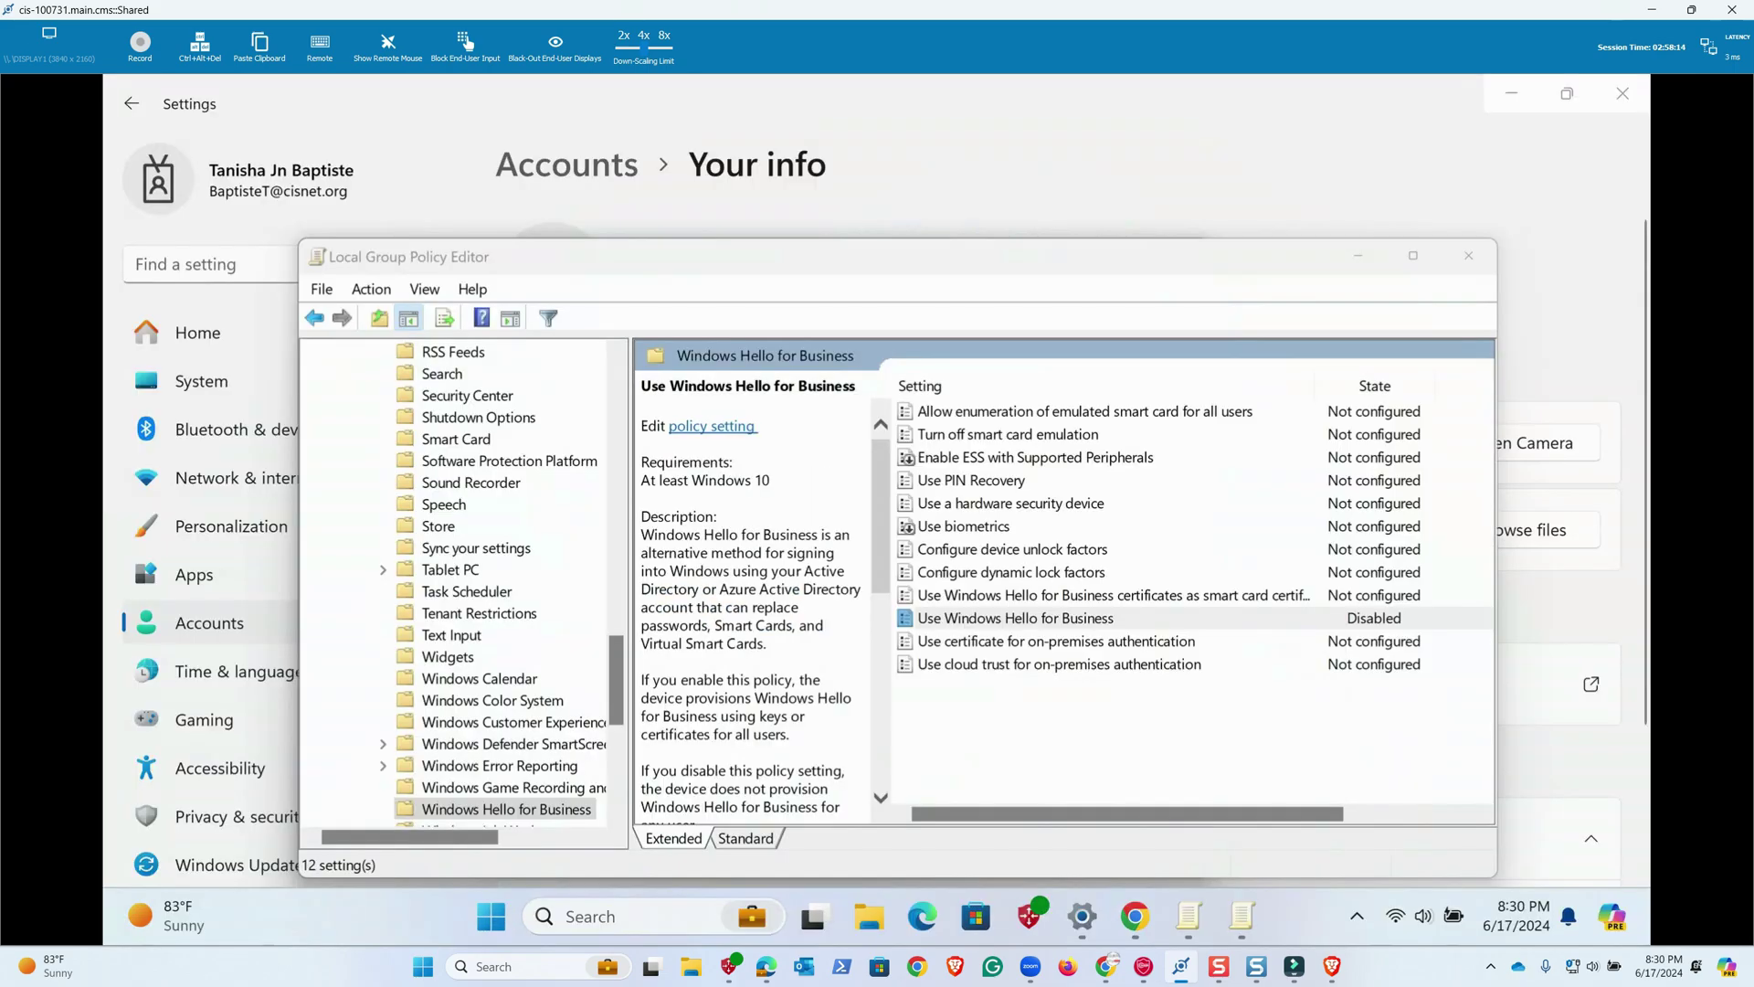
- Try to force a group policy update by running gpupdate /force in PowerShell
{"action": "key", "text": "Up"}
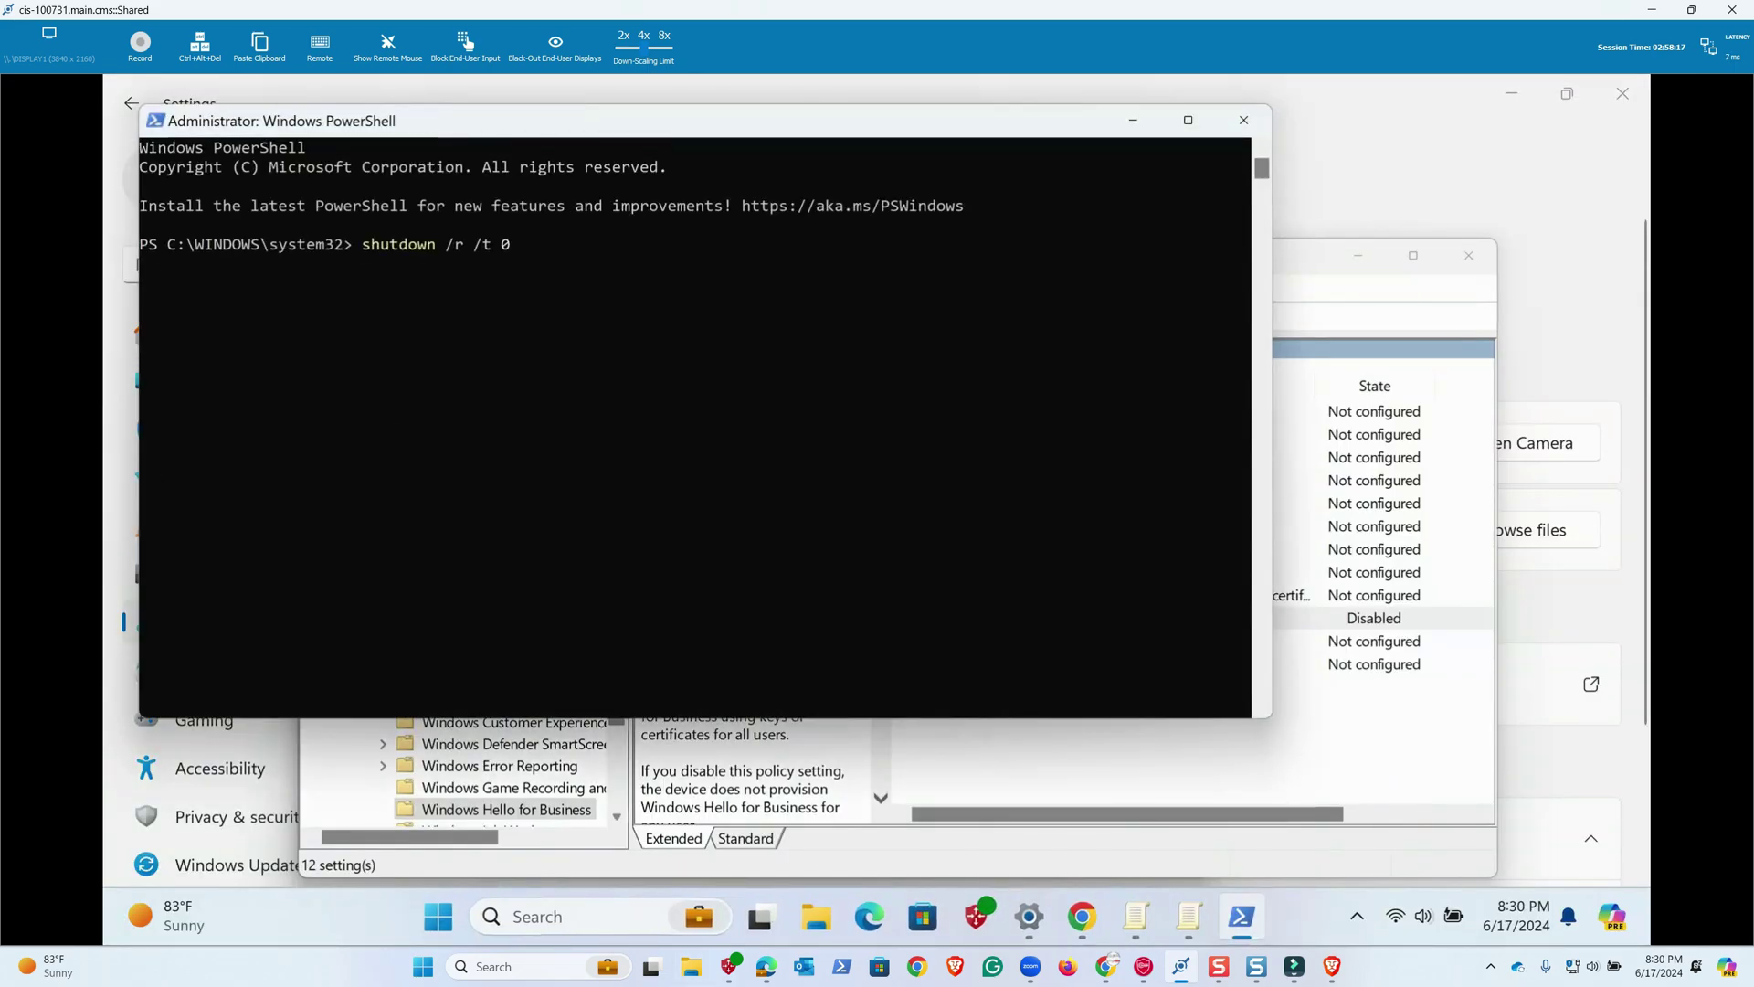
{"action": "key", "text": "Up"}
{"action": "key", "text": "Return"}
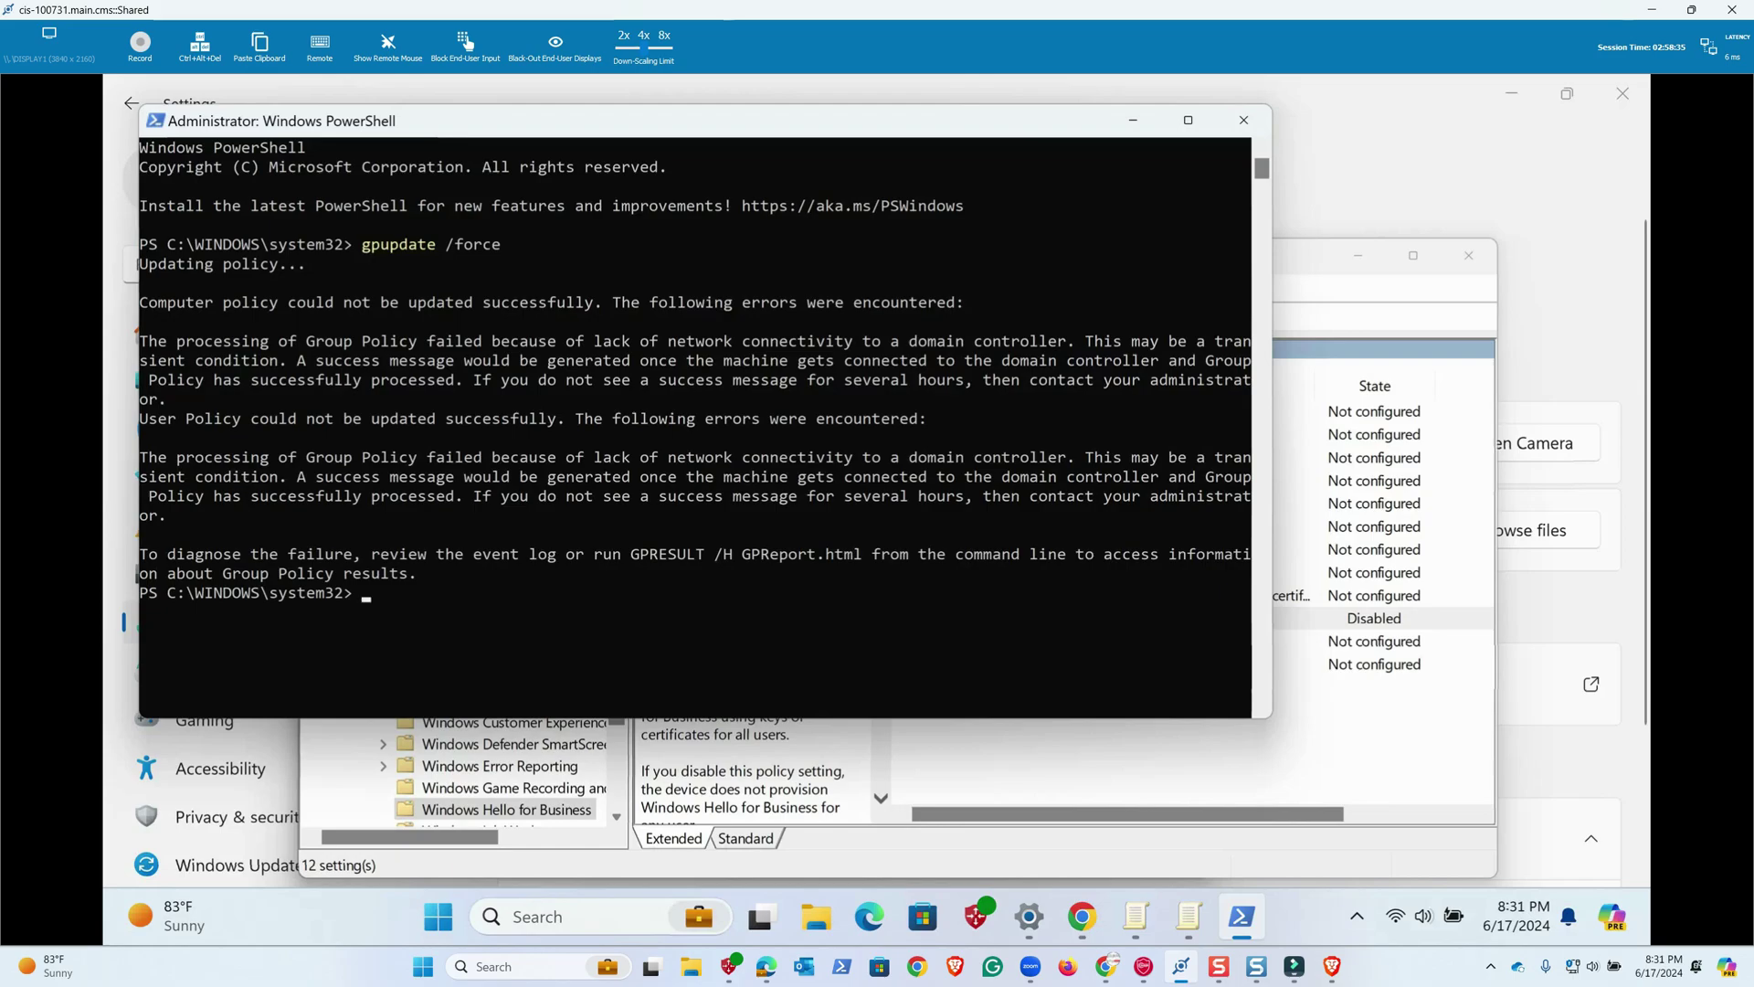
- Open Azure VPN Client, connect the CIS_Azure_Network connection and minimize the client
{"action": "left_click", "coordinate": [976, 916]}
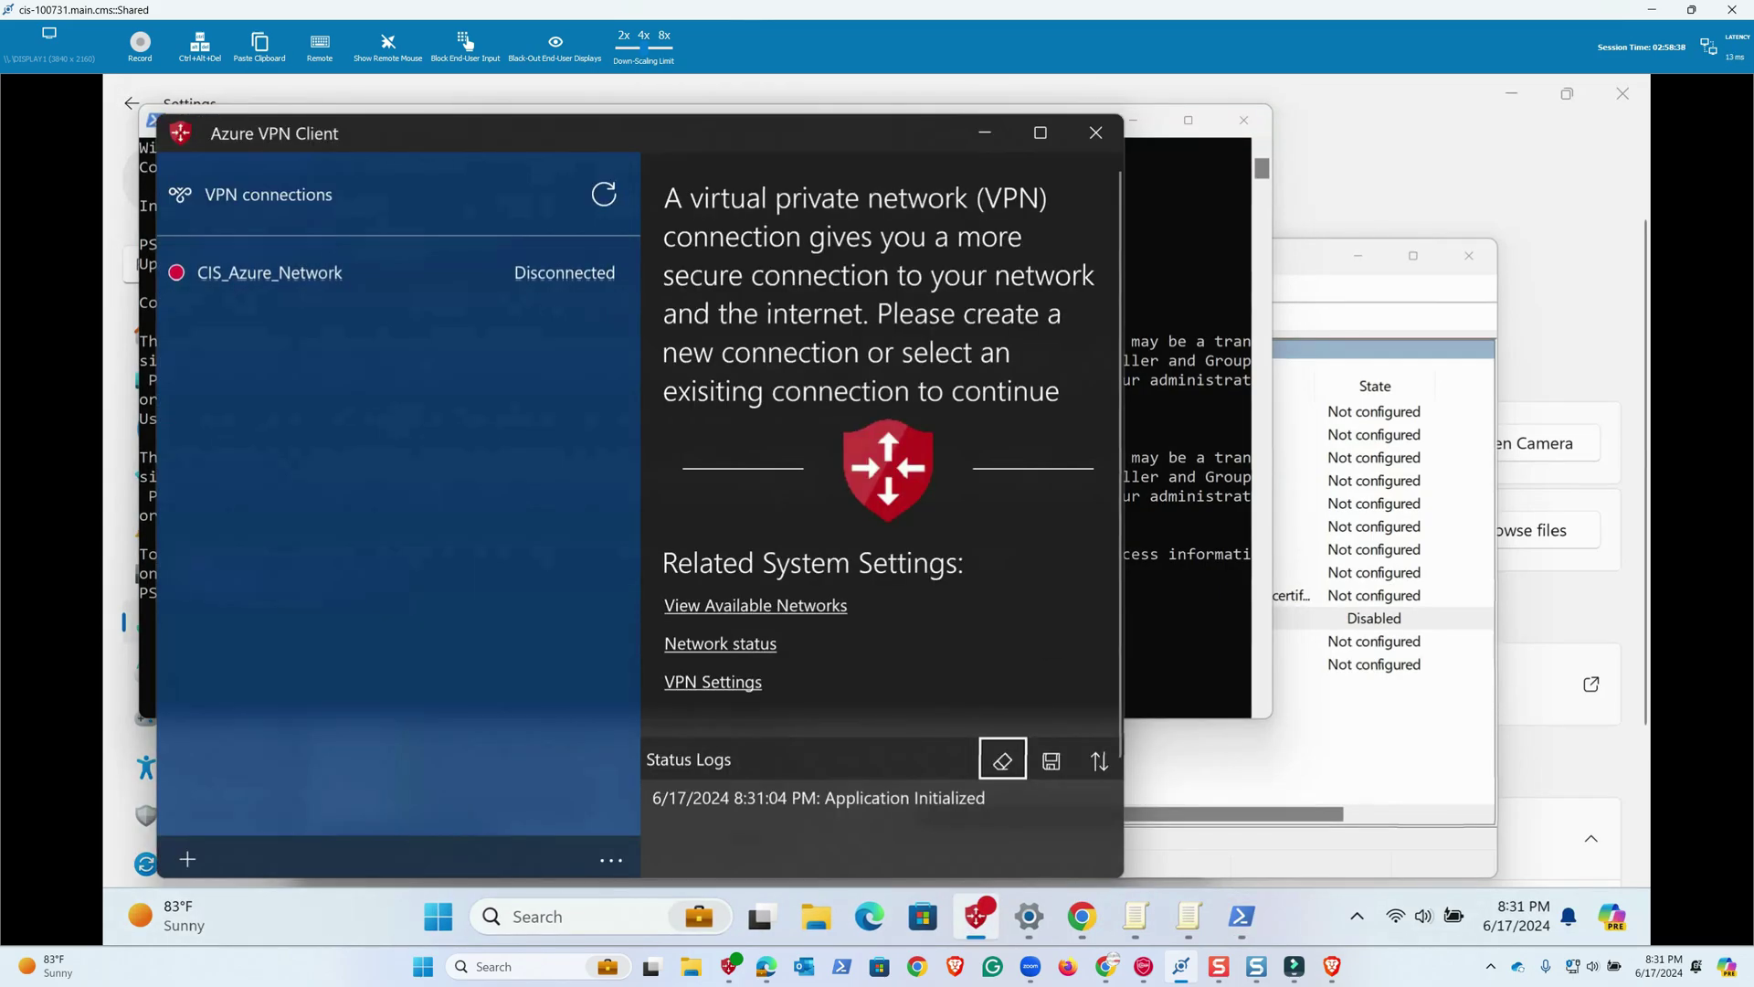
{"action": "left_click", "coordinate": [274, 274]}
{"action": "left_click", "coordinate": [521, 285]}
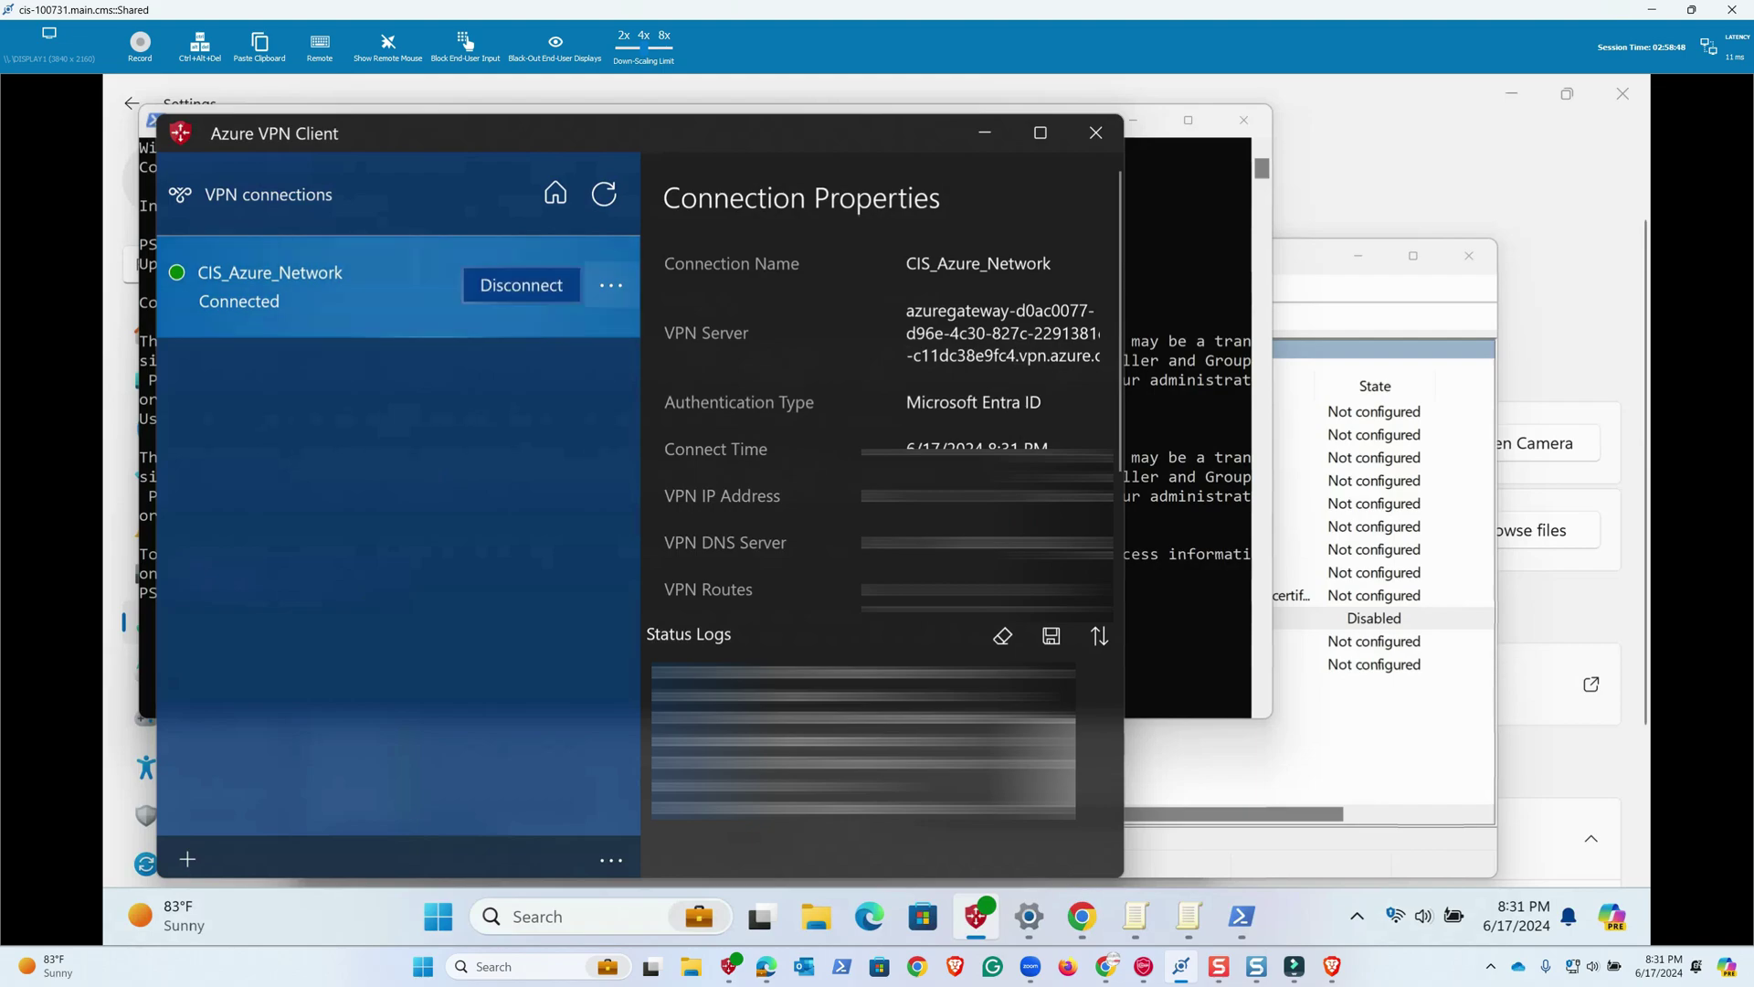
{"action": "left_click", "coordinate": [984, 134]}
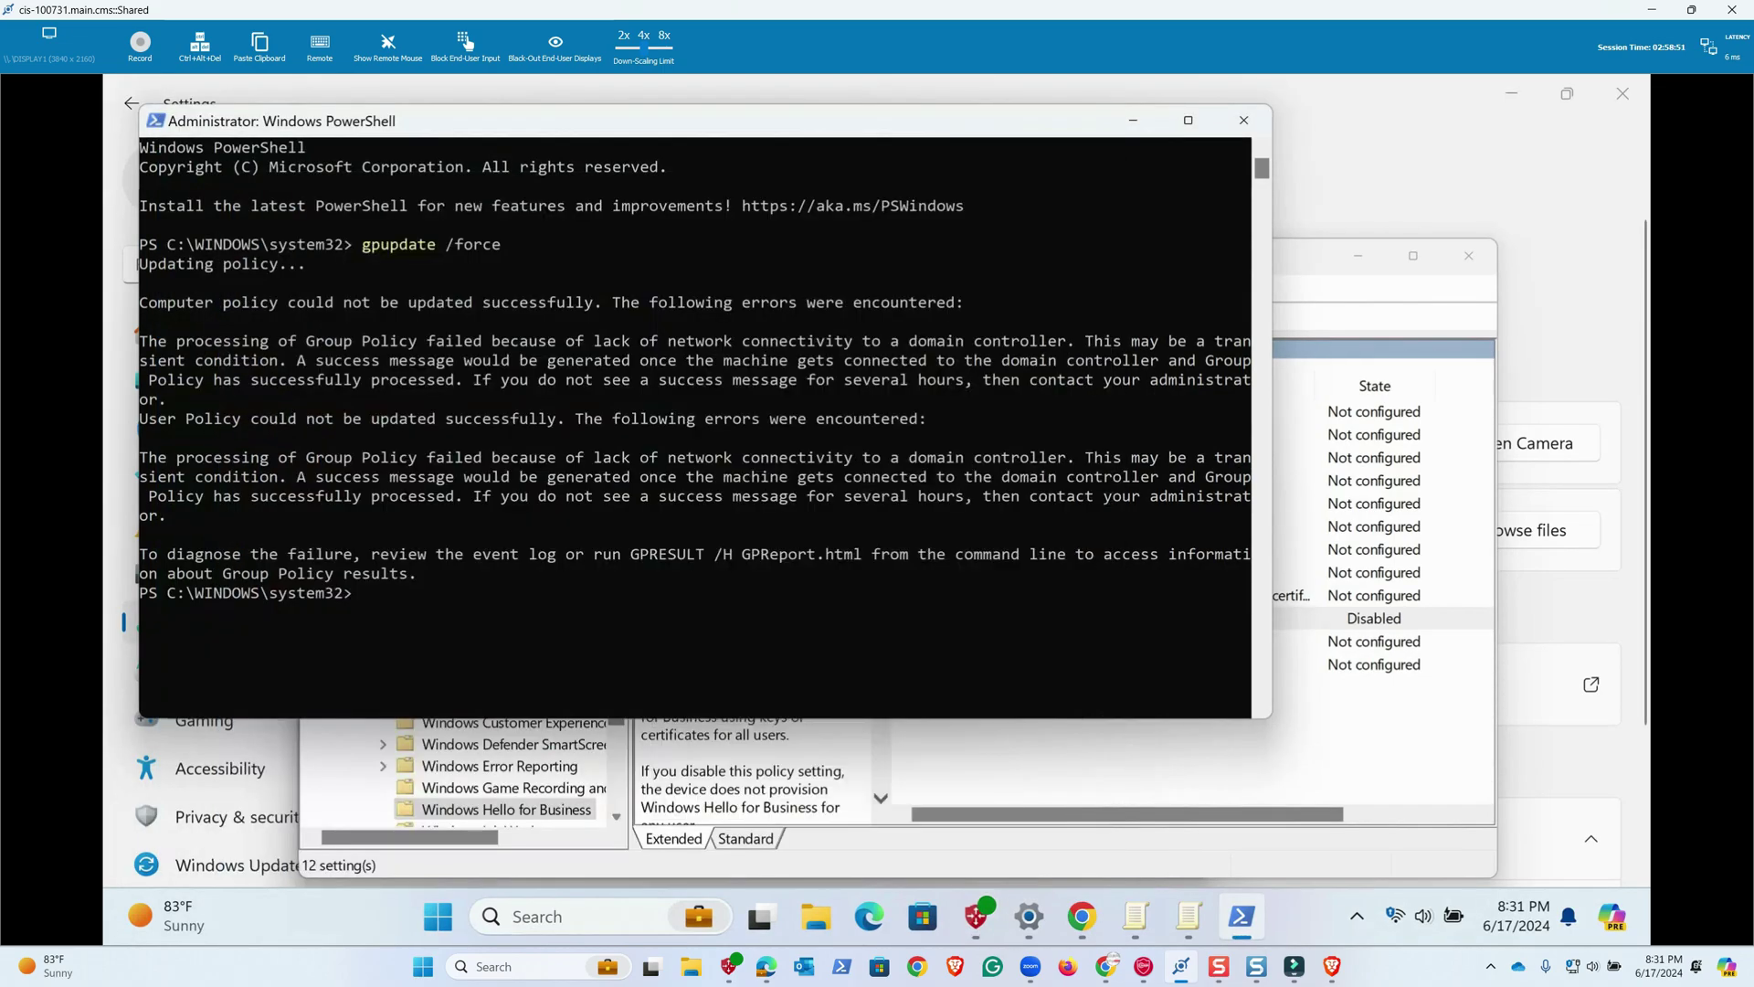
- Run gpupdate /force again in PowerShell over the VPN connection
{"action": "left_click", "coordinate": [568, 629]}
{"action": "key", "text": "Up"}
{"action": "key", "text": "Return"}
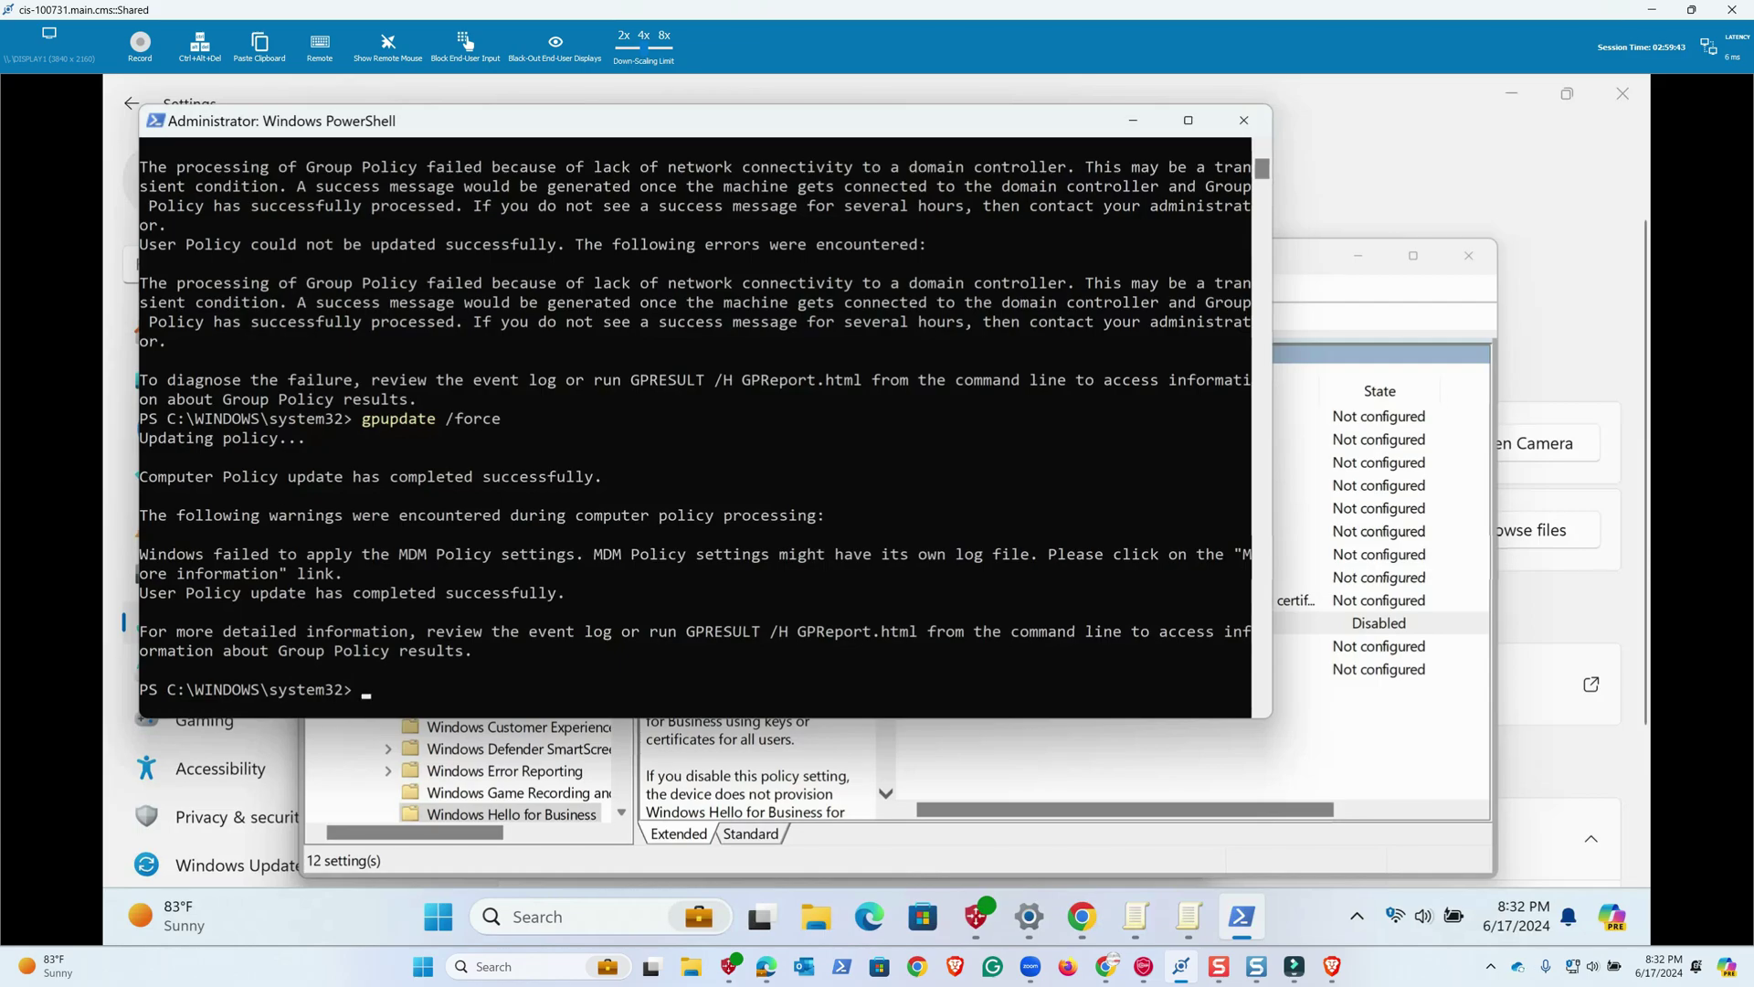
- Restart the computer immediately from PowerShell with the command shutdown /r /t 0
{"action": "left_click", "coordinate": [523, 670]}
{"action": "key", "text": "Up"}
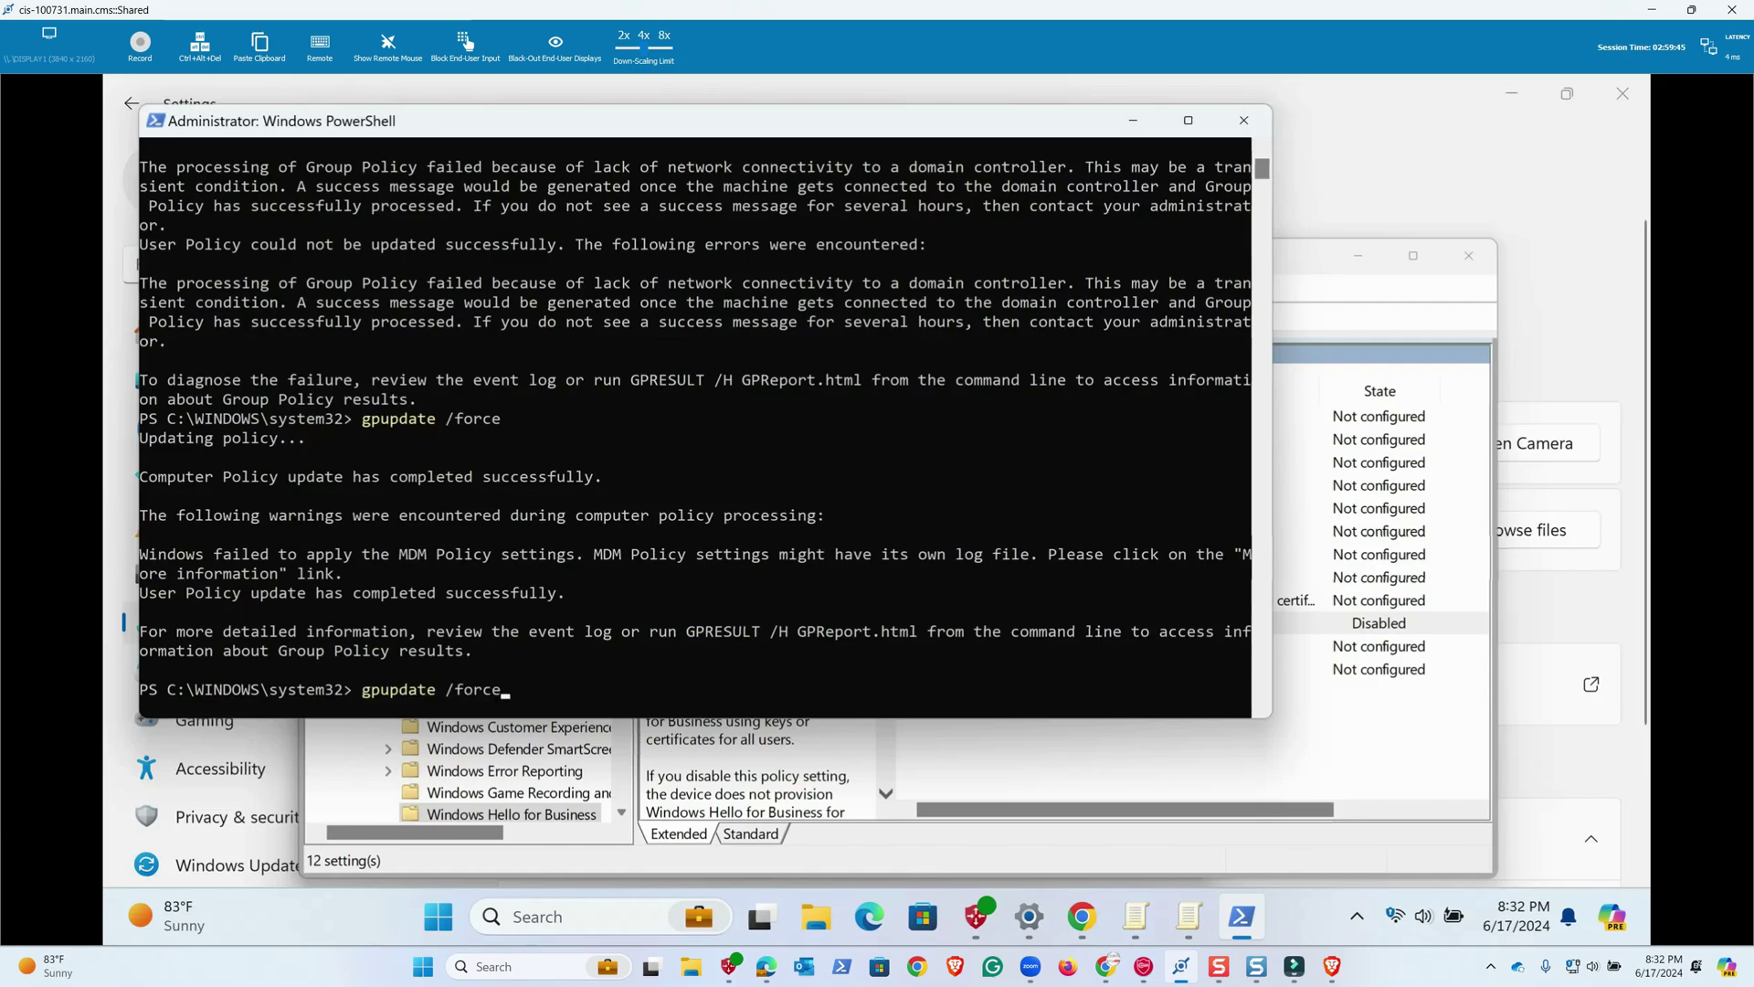
{"action": "key", "text": "Up"}
{"action": "key", "text": "Return"}
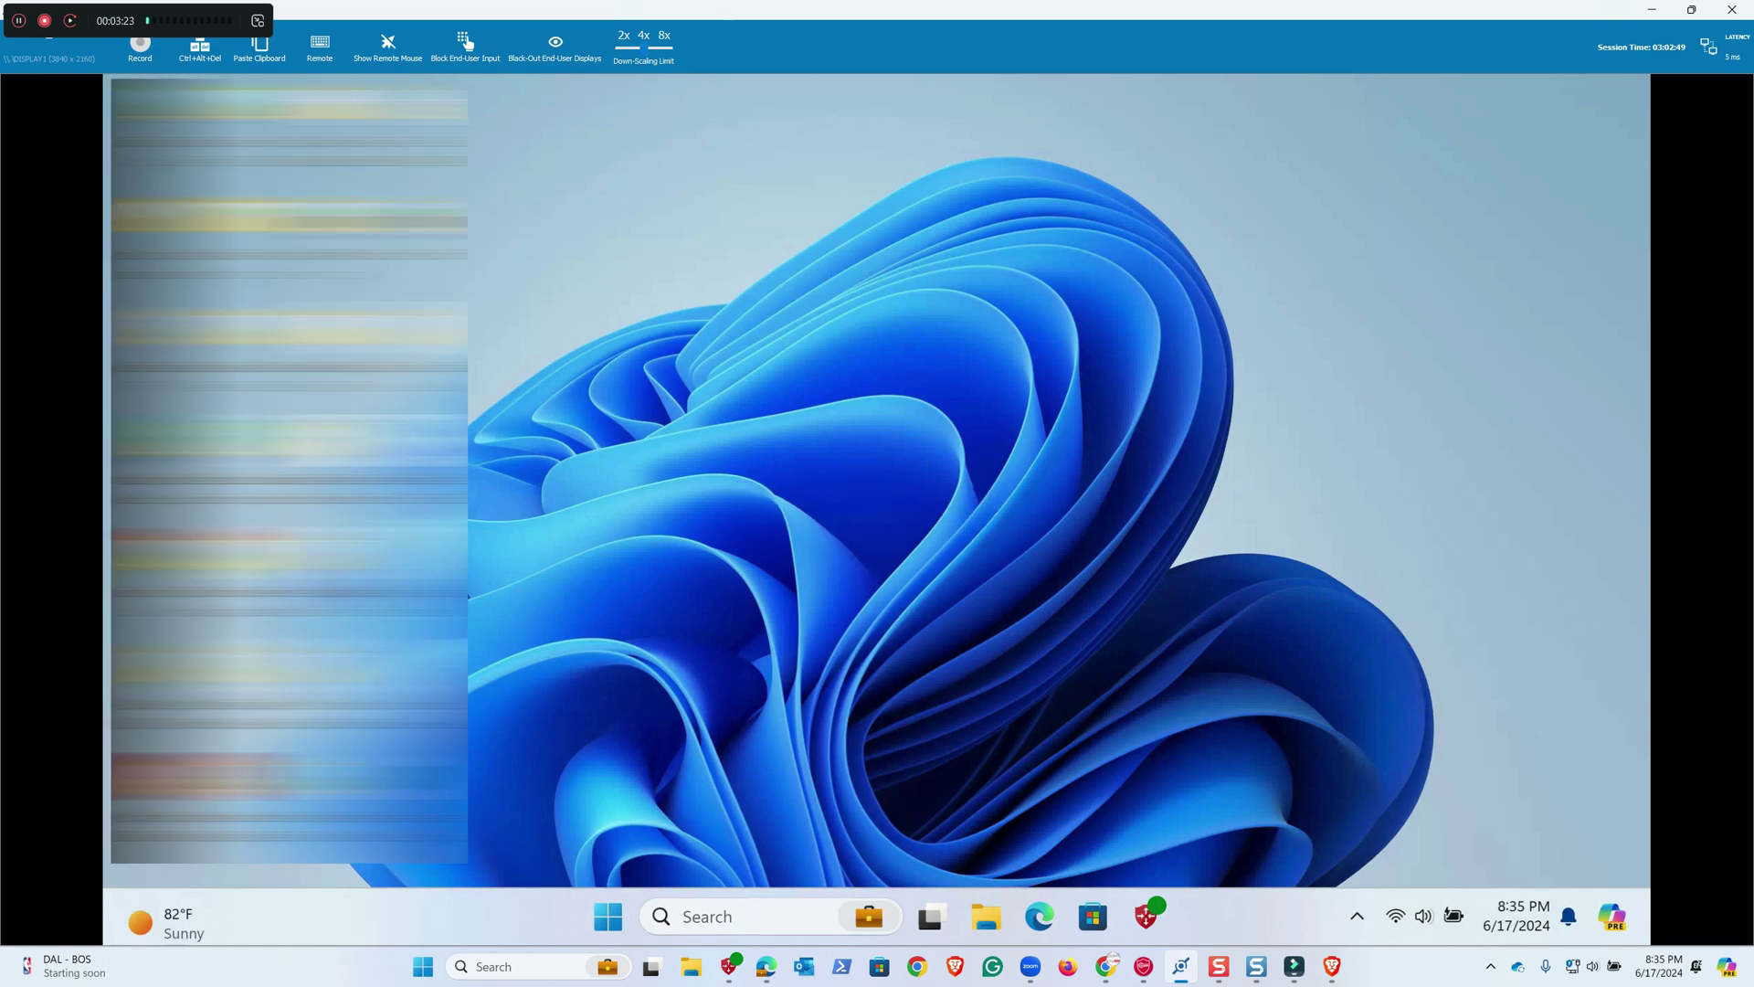